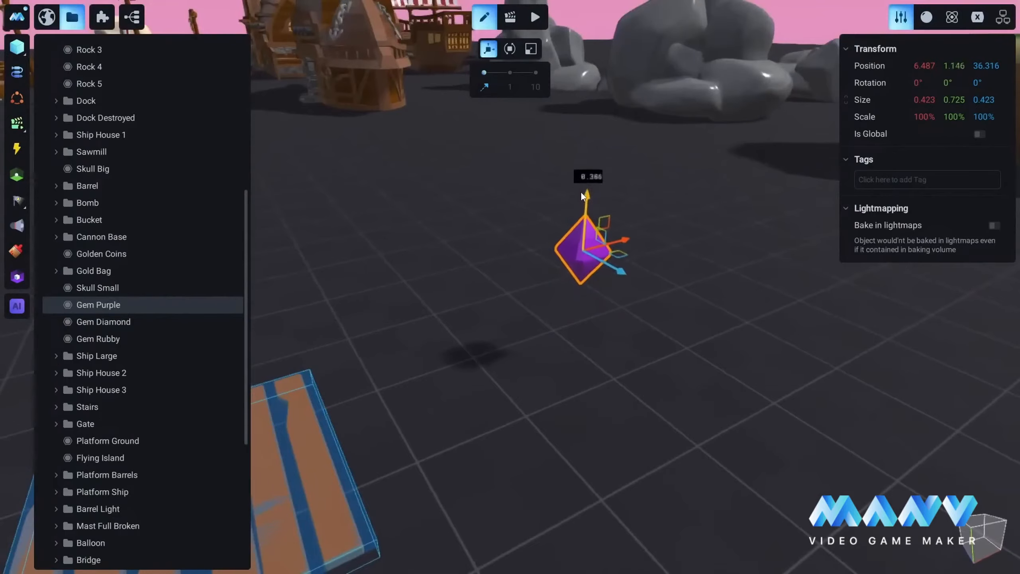
- Move Gem Purple out of the Pirate Platformer Assets folder, placing it directly below Platform Single in the hierarchy
middle_click_drag(581, 192, 631, 288)
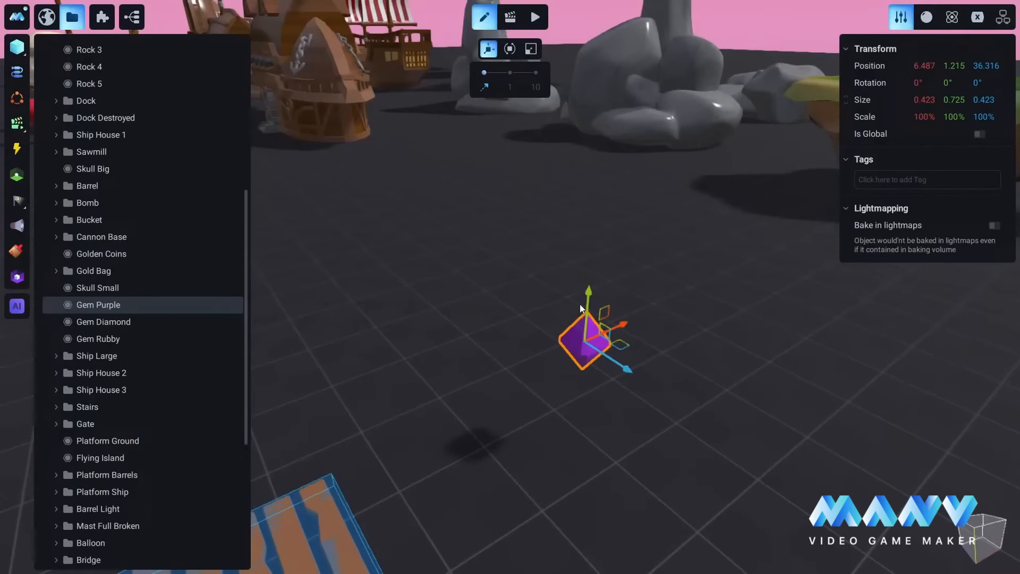
middle_click_drag(579, 302, 406, 285)
left_click_drag(65, 303, 116, 223)
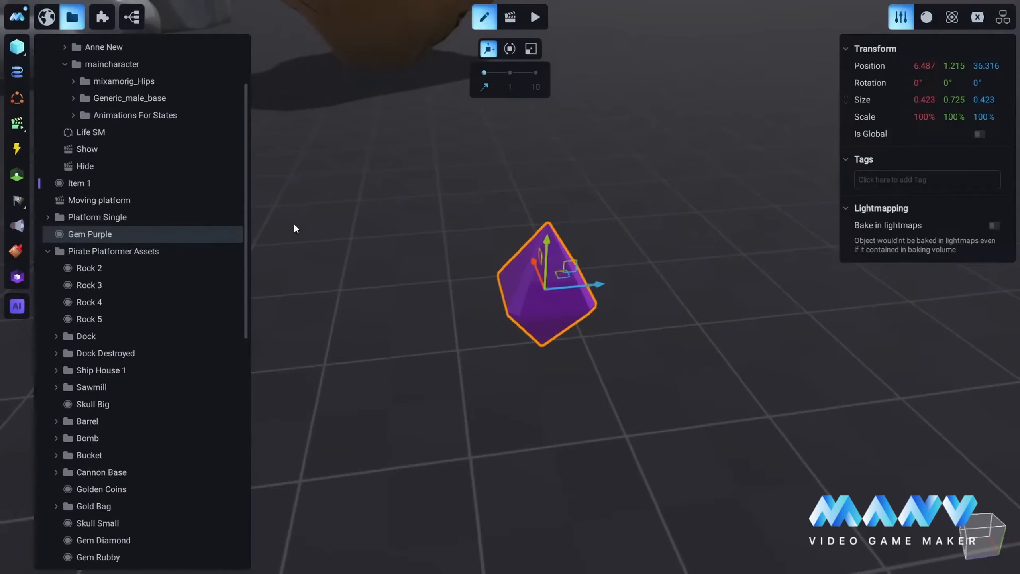
- Change the Gem Purple material's shader to Glass
middle_click_drag(293, 224, 684, 206)
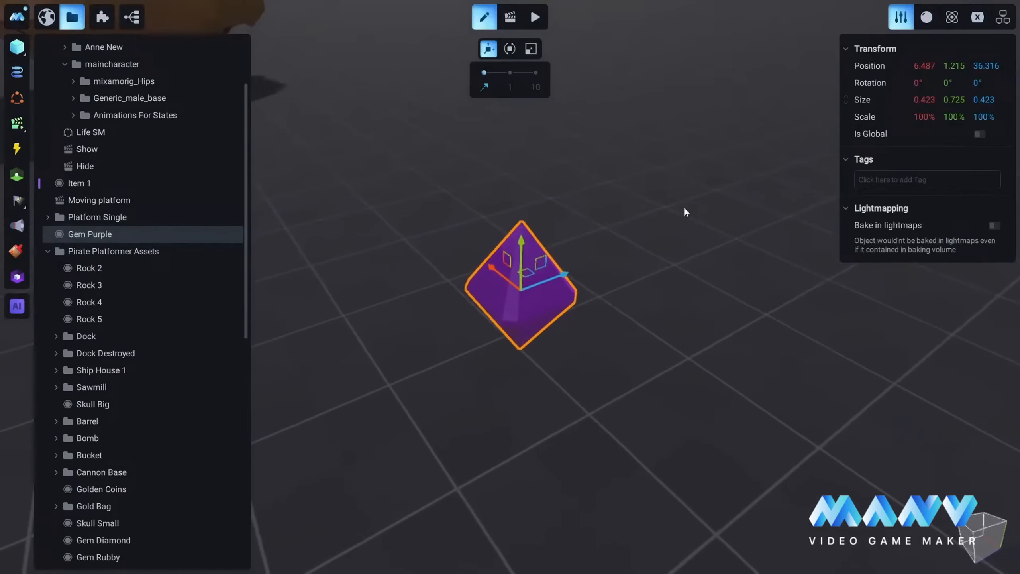
left_click(926, 17)
middle_click_drag(592, 376, 562, 339)
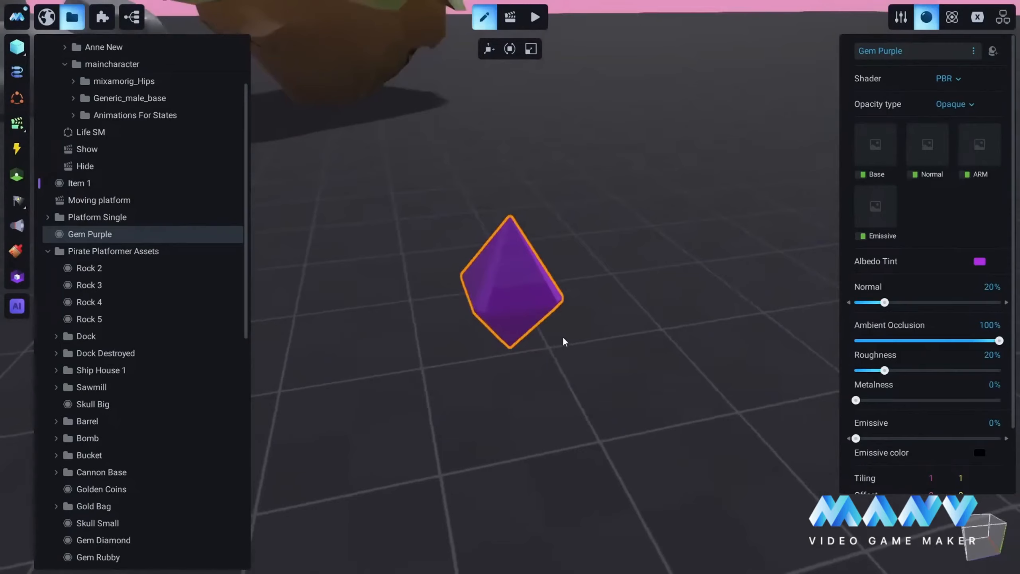
left_click(955, 79)
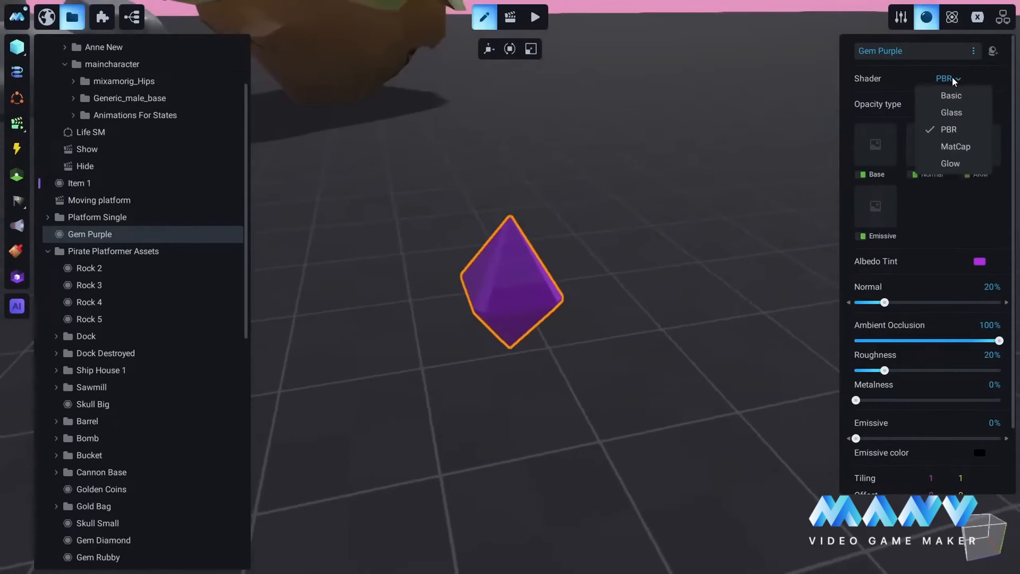
left_click(951, 114)
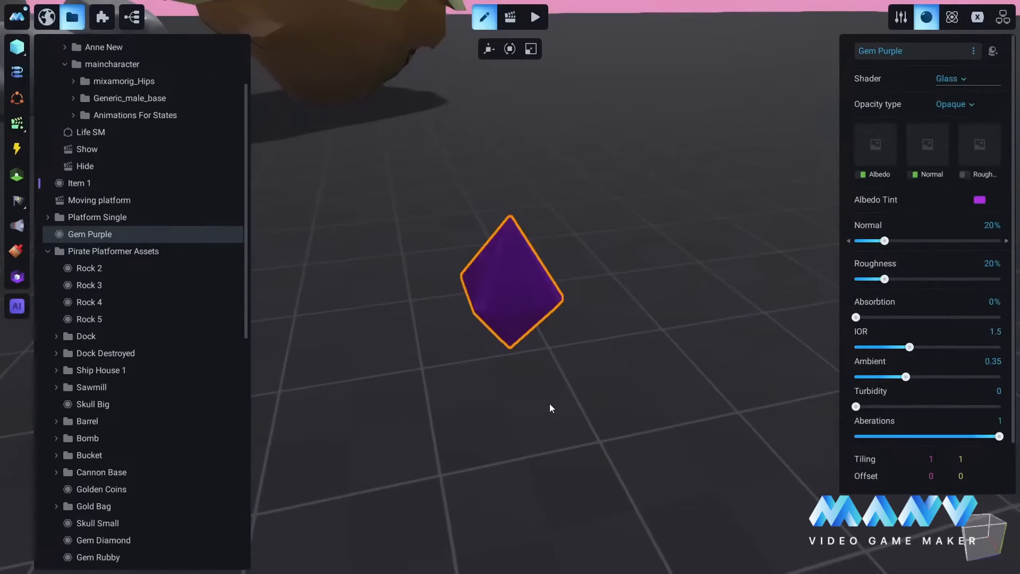
- Enable physics for Gem Purple
middle_click_drag(651, 375, 683, 256)
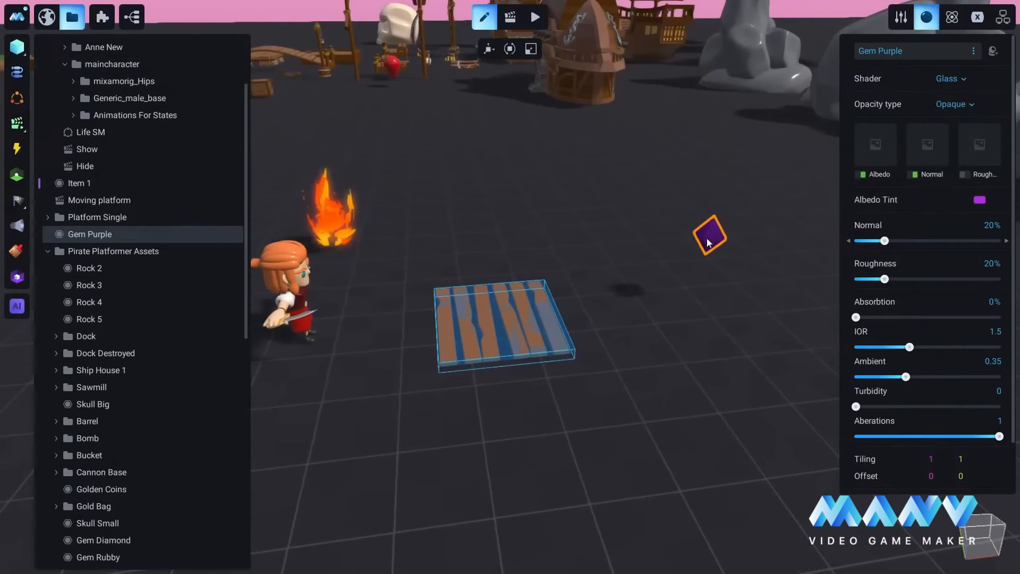
middle_click_drag(629, 322, 732, 193)
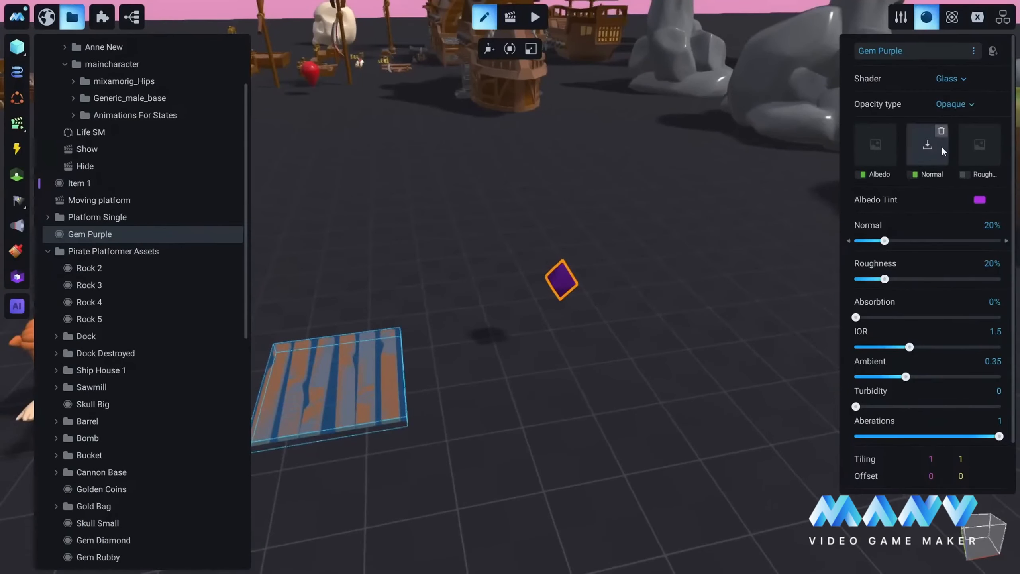
left_click(952, 17)
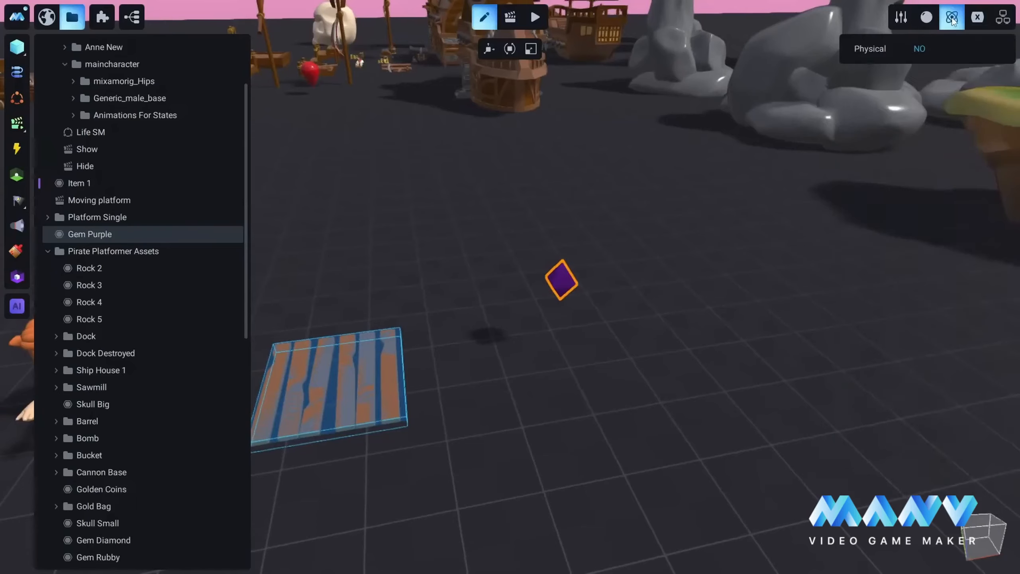
left_click(920, 48)
- Set Gem Purple's rigidbody type to Ghost
right_click_drag(678, 325, 698, 317)
key("w")
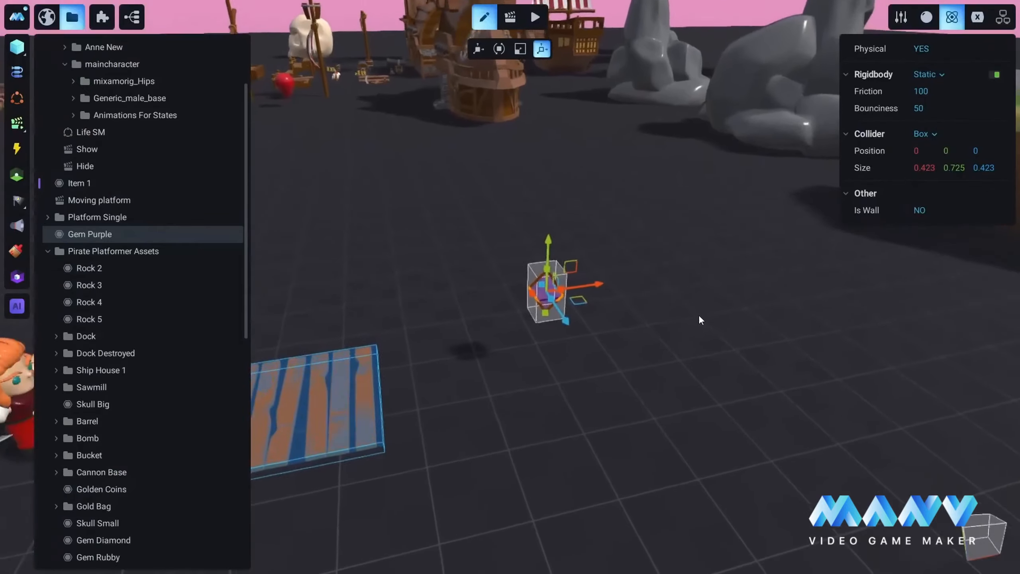
key("d")
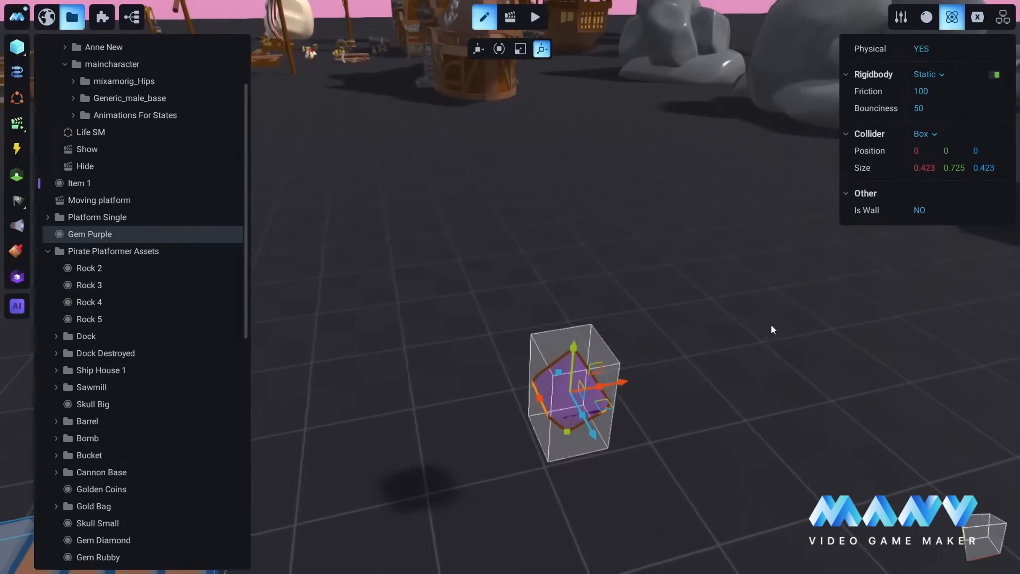
middle_click_drag(666, 323, 664, 250)
scroll(568, 343, "up", 3)
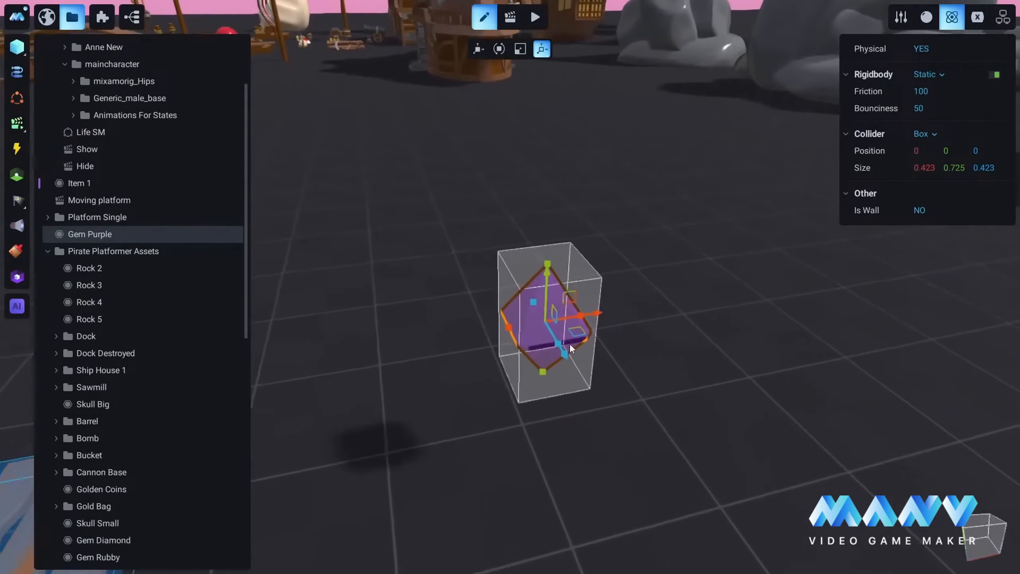
scroll(686, 303, "down", 1)
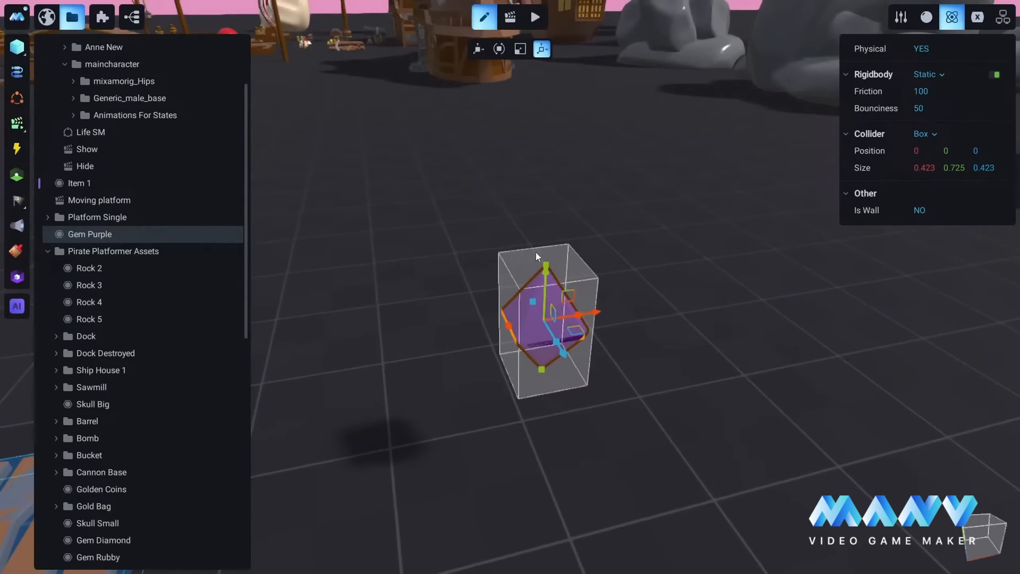
scroll(711, 333, "down", 2)
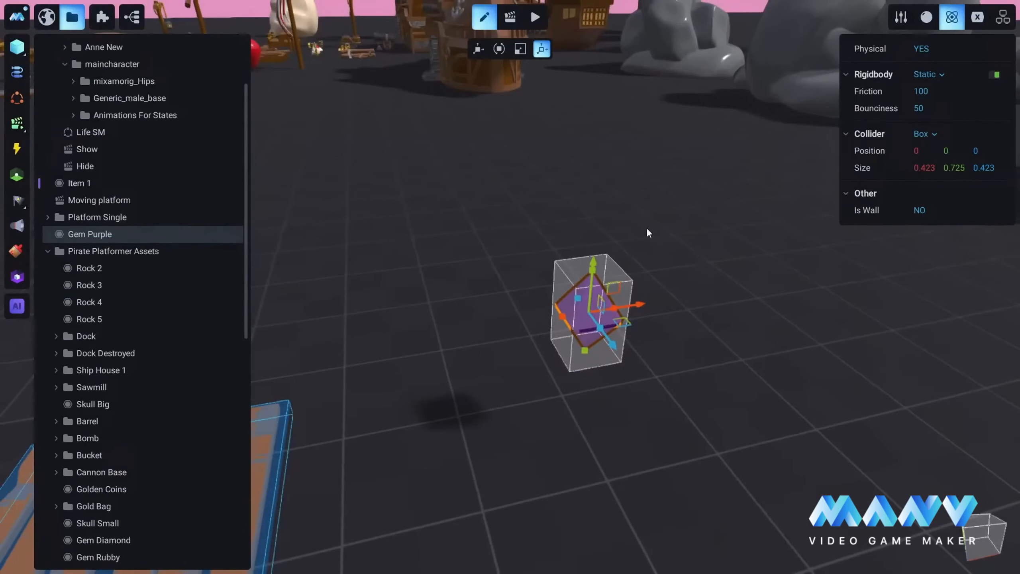
left_click(929, 75)
left_click(929, 88)
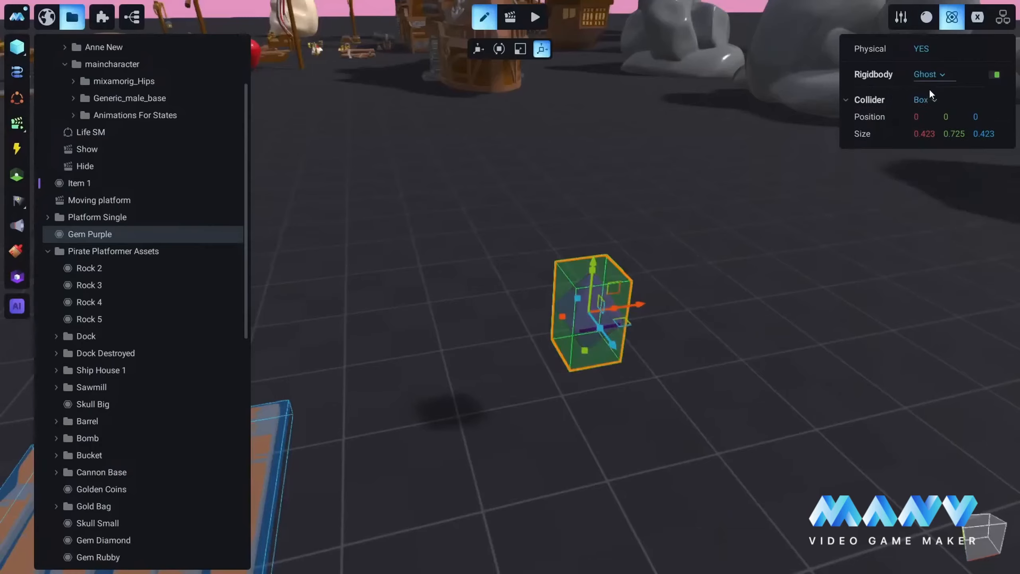
- Set Gem Purple's collider shape to Sphere and return to the object's Move tool
scroll(776, 246, "up", 1)
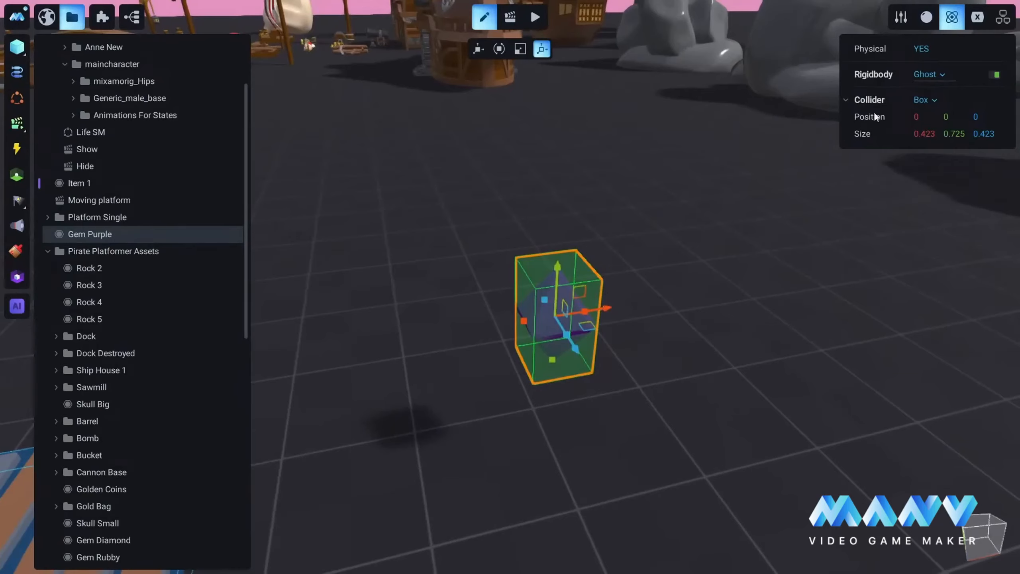
left_click(933, 100)
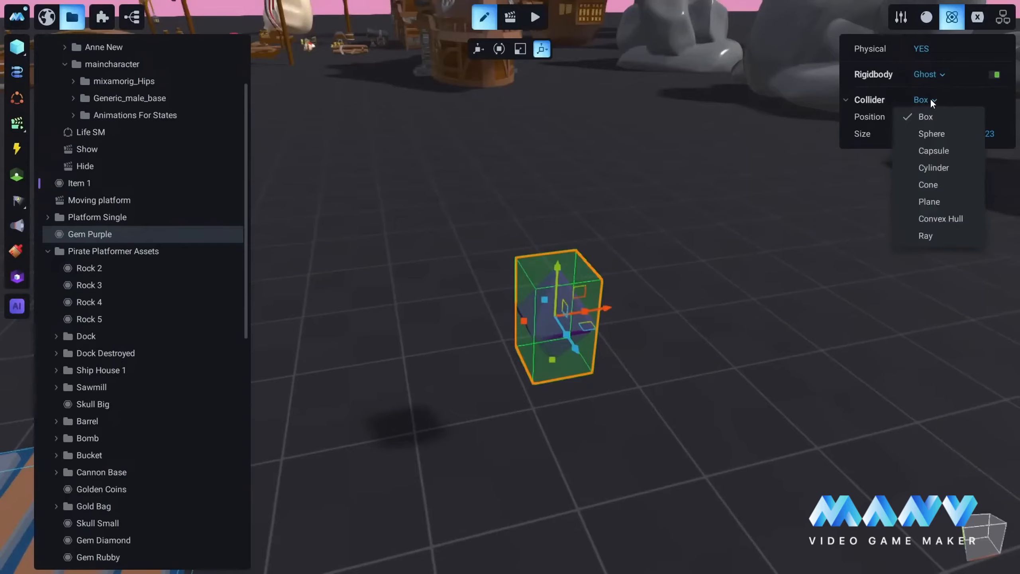
left_click(932, 134)
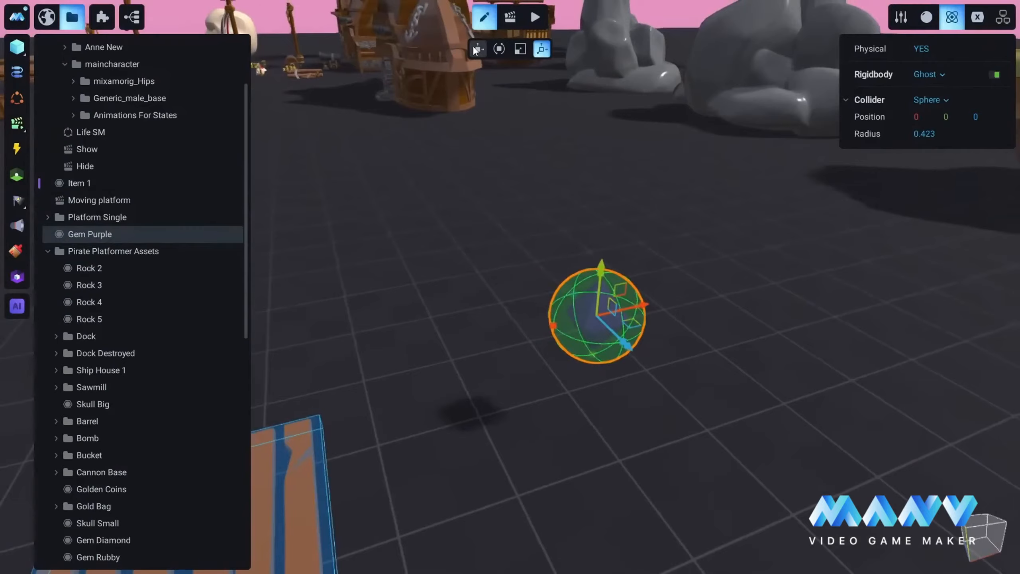
left_click(475, 50)
- Switch to animation mode and create an animation named Hover under Gem Purple
right_click_drag(642, 209, 574, 357)
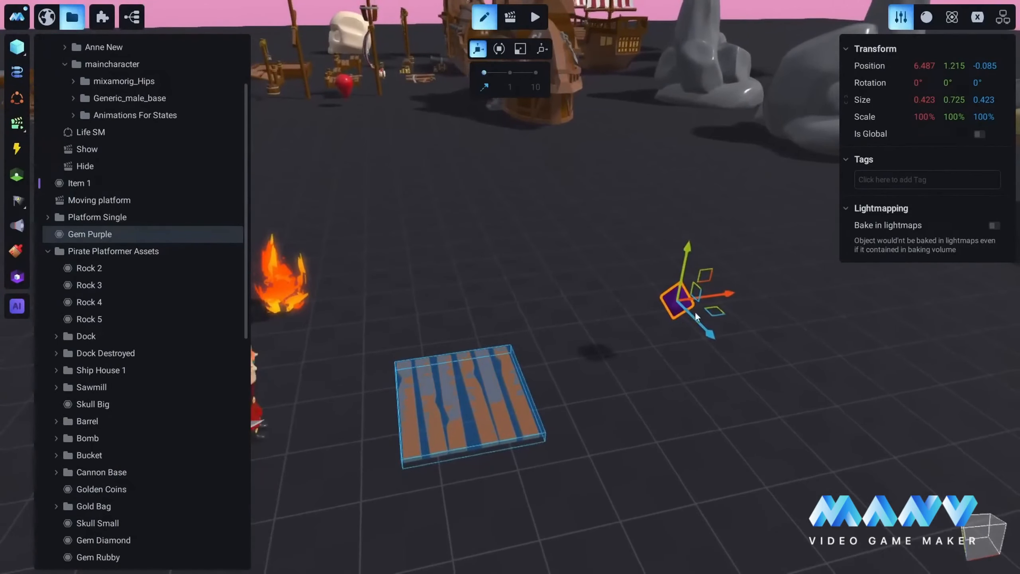
right_click_drag(696, 312, 646, 335)
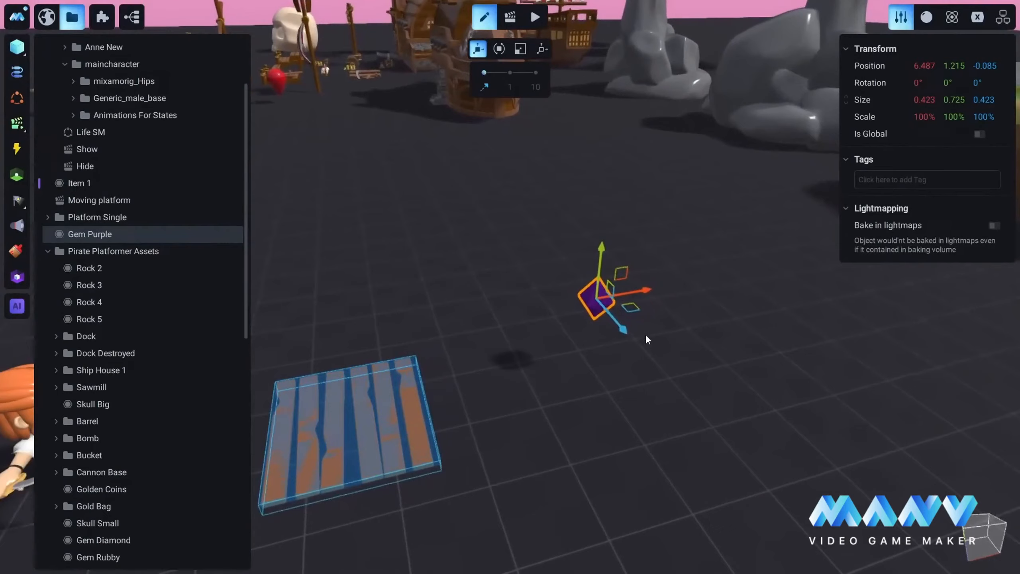
left_click(510, 17)
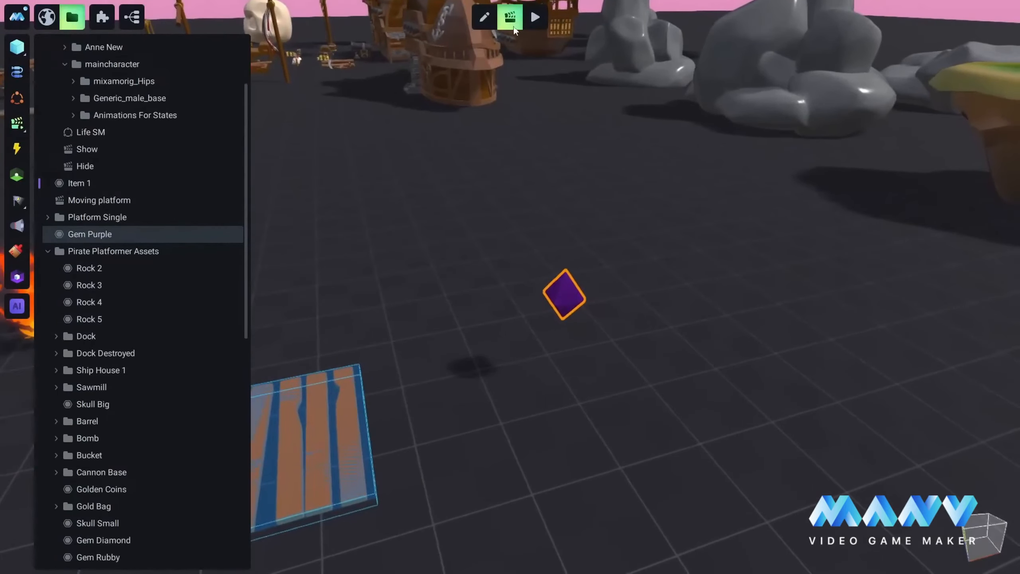
right_click(92, 233)
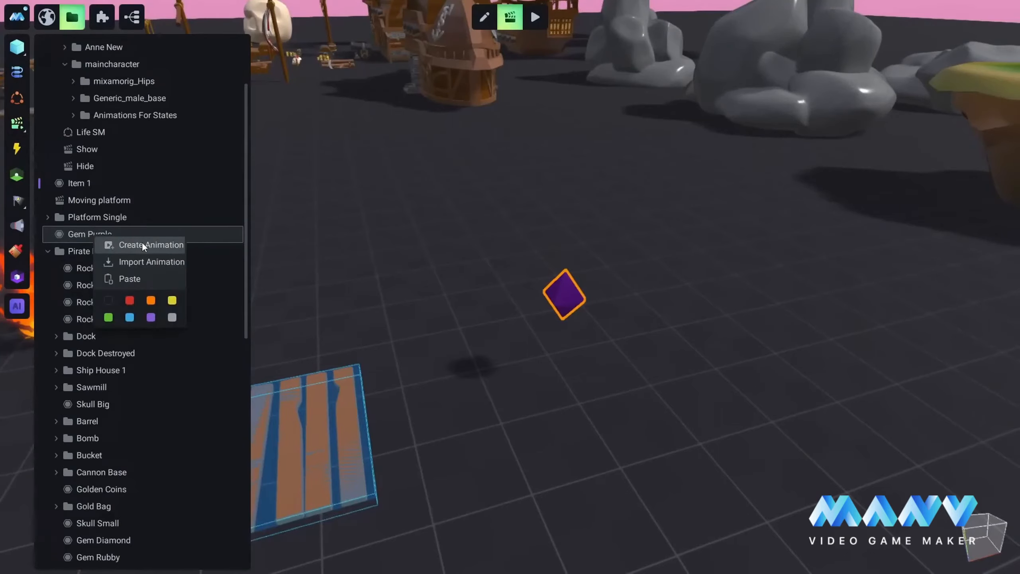
left_click(142, 243)
right_click(97, 249)
left_click(151, 308)
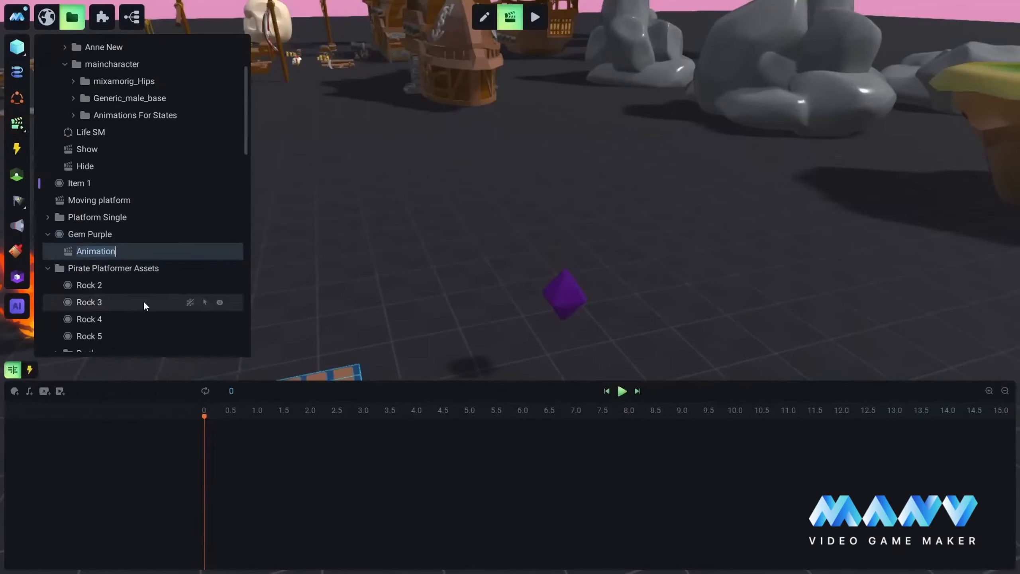
type("Hover")
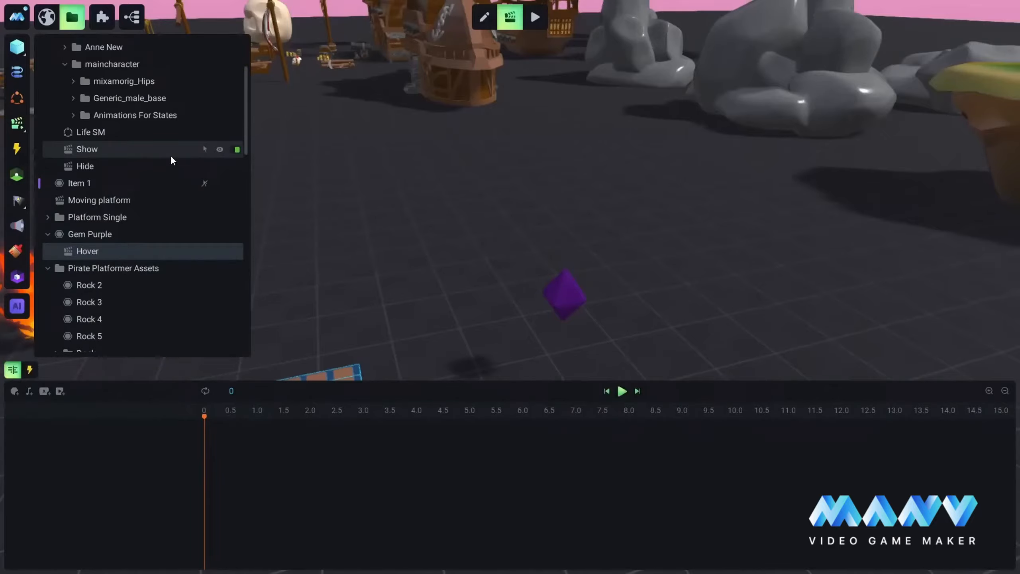
- Add Gem Purple to the Hover animation's timeline with a Position Y track
right_click_drag(453, 205, 510, 171)
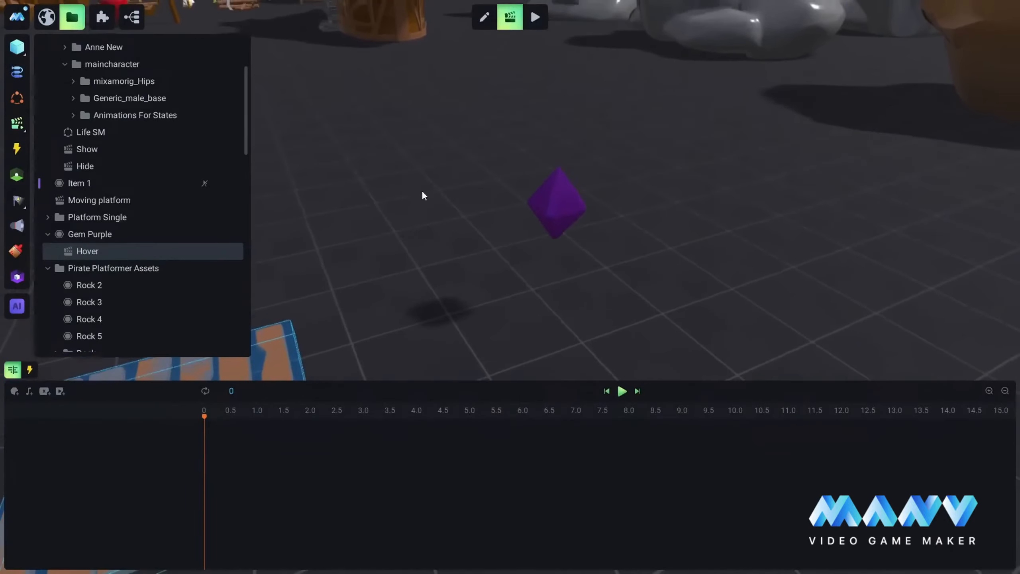
right_click(103, 235)
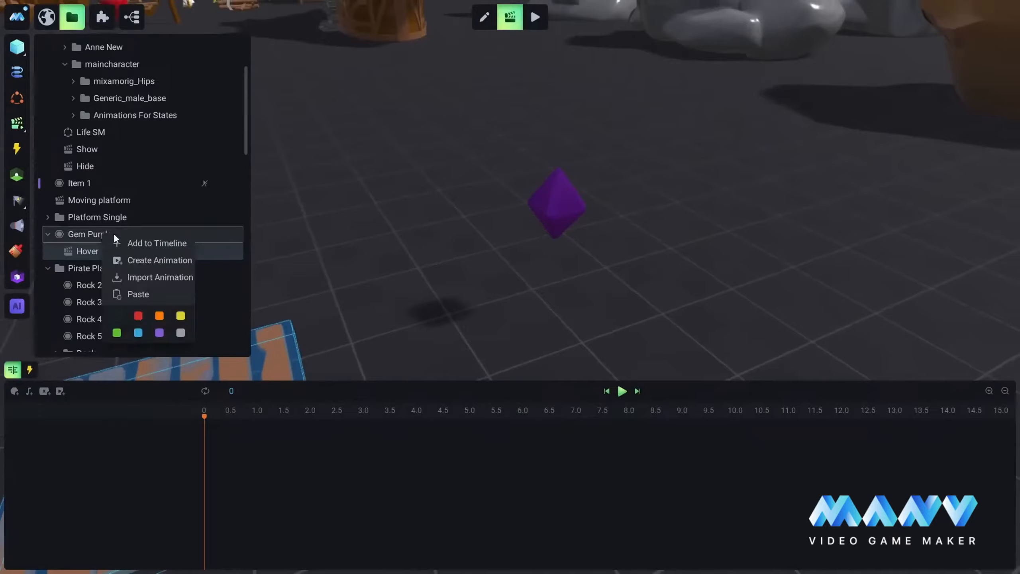
left_click(153, 242)
left_click(165, 428)
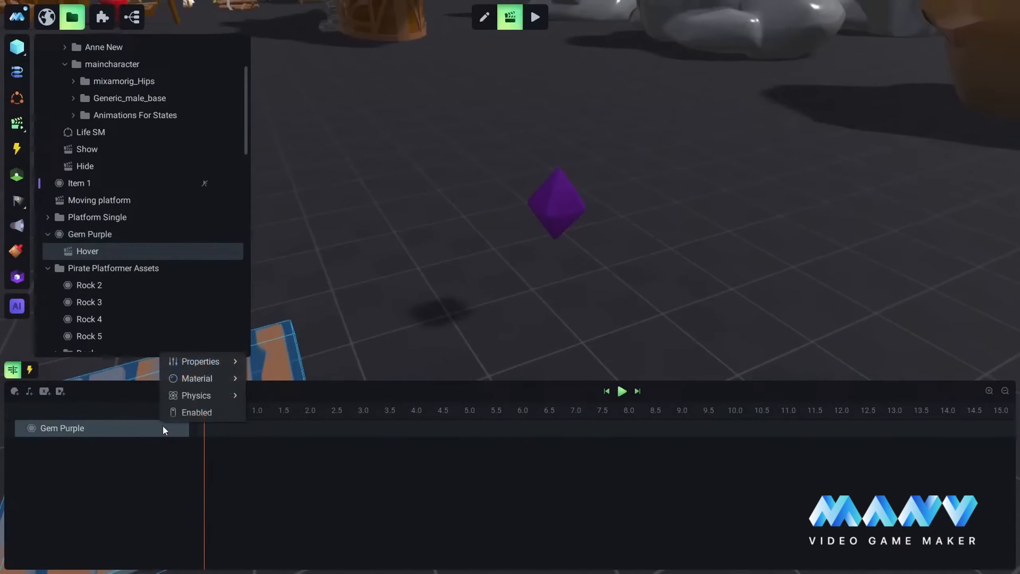
mouse_move(199, 361)
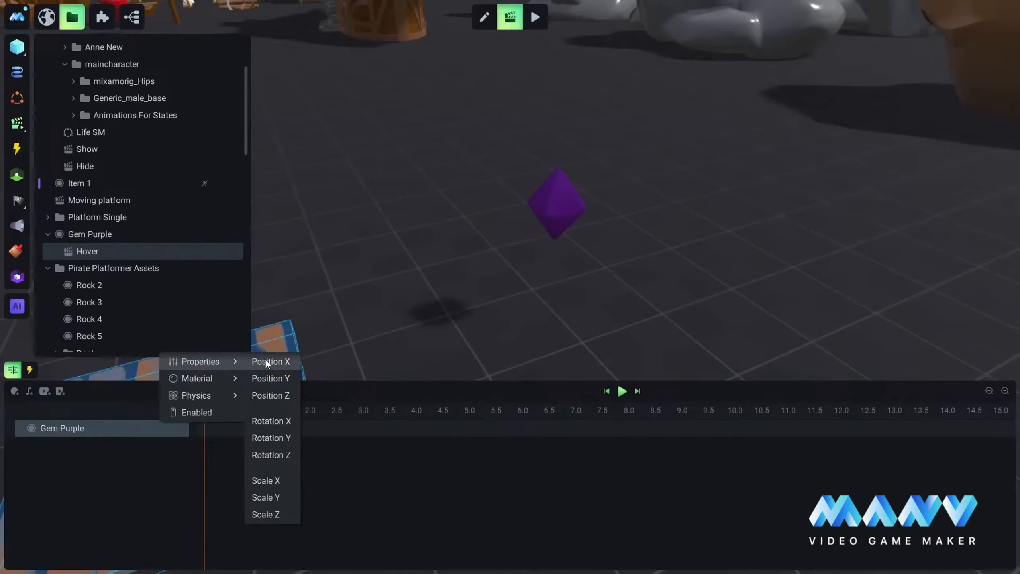
left_click(275, 378)
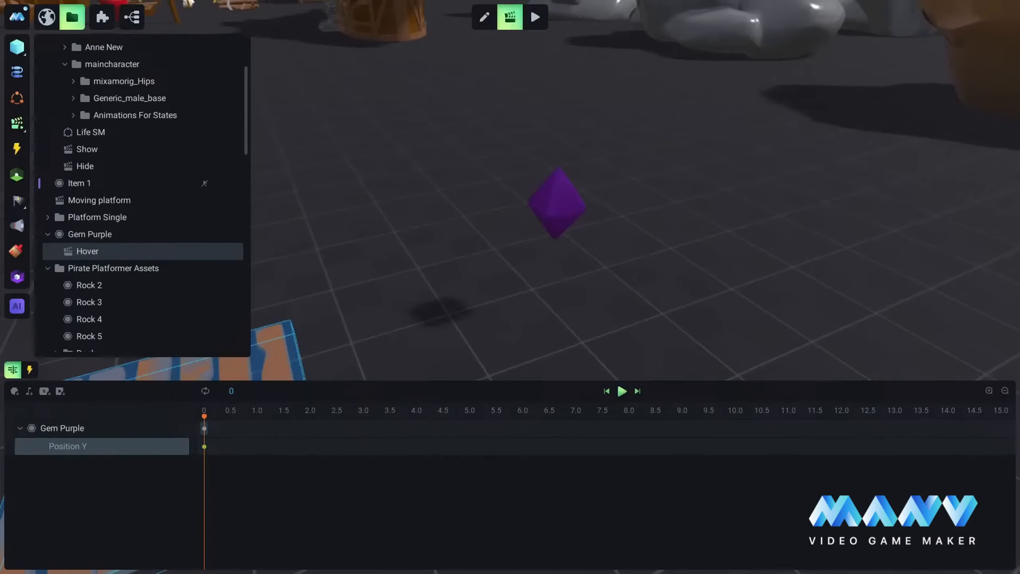
- Add a Position Y keyframe at 1.5 on the timeline with the value origin + 0.5
left_click(284, 446)
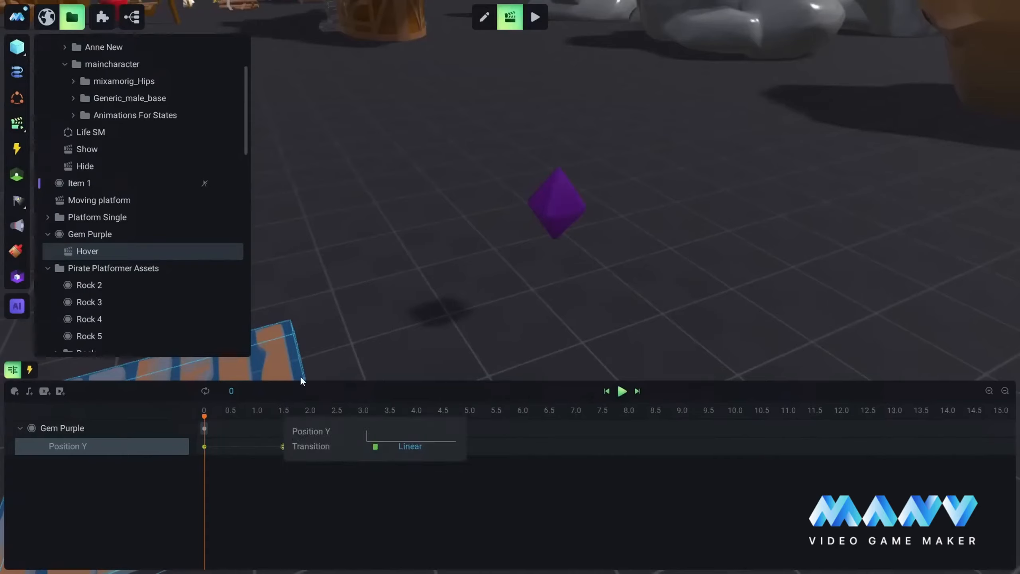
type("origin")
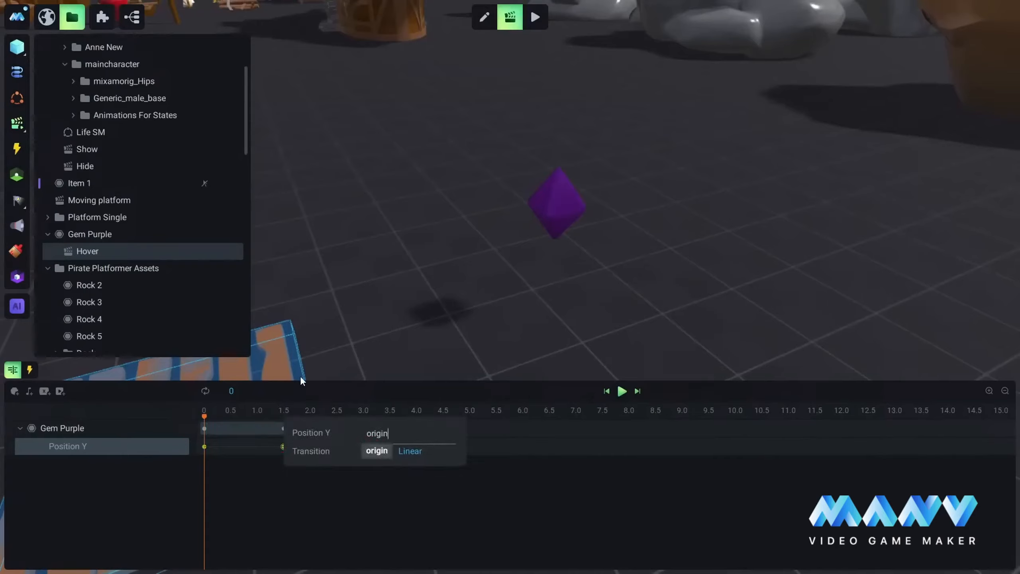
type(" + 0.5")
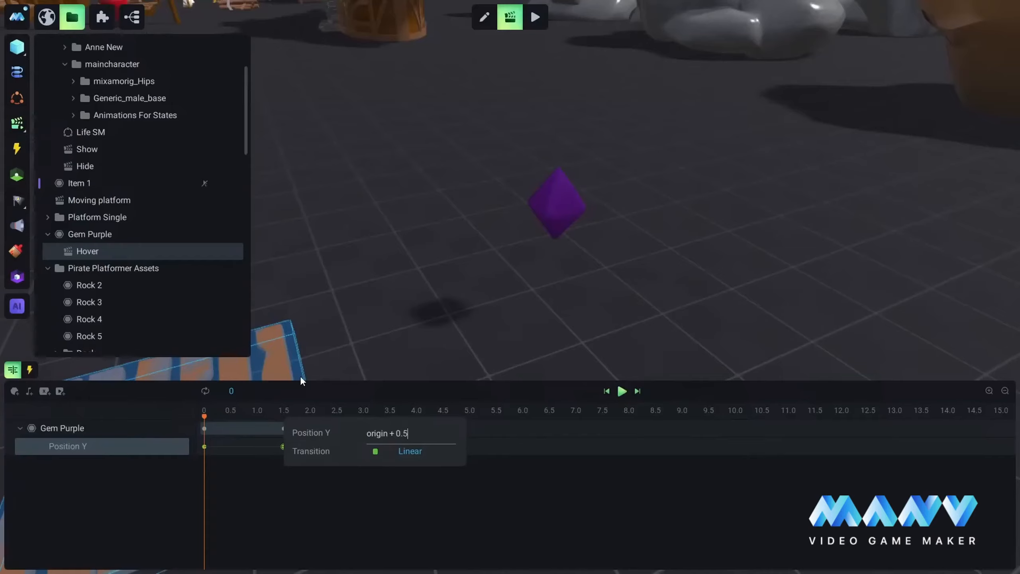
key("Return")
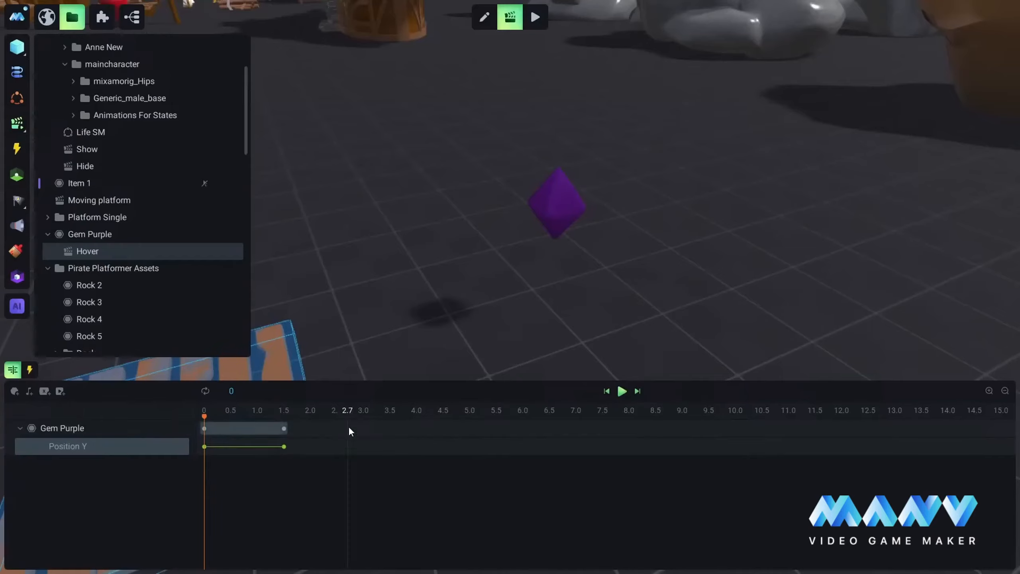
- Add a Position Y keyframe at 3.0 on the Hover timeline with the value origin - 0.5
left_click(362, 446)
type("orig")
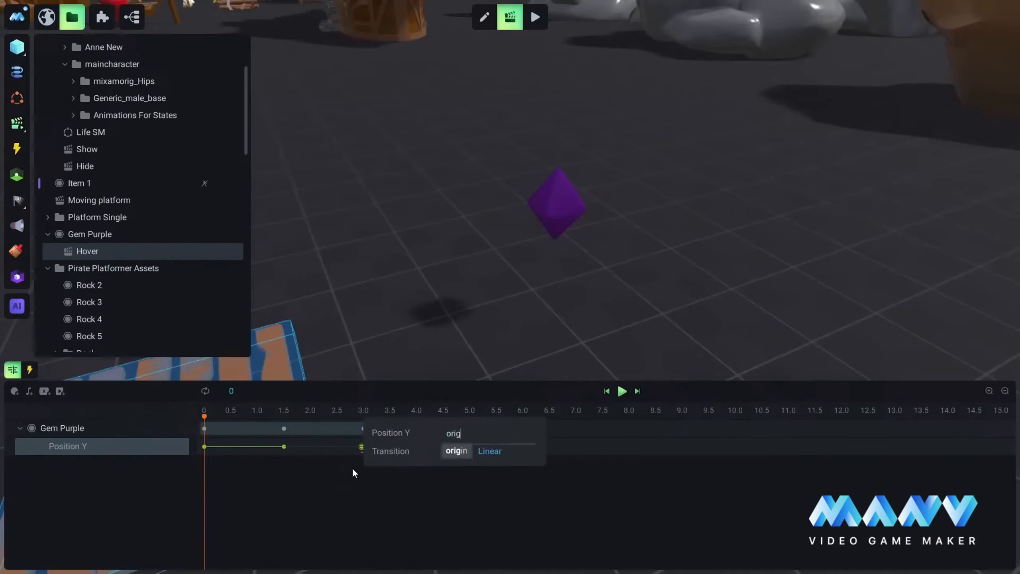
type("in -")
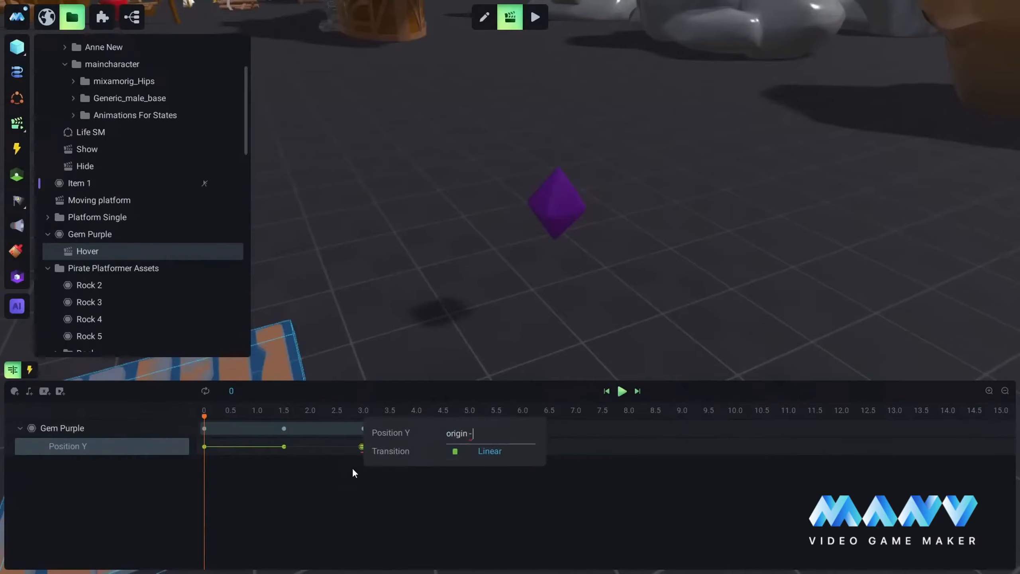
type(" 0.5")
key("Return")
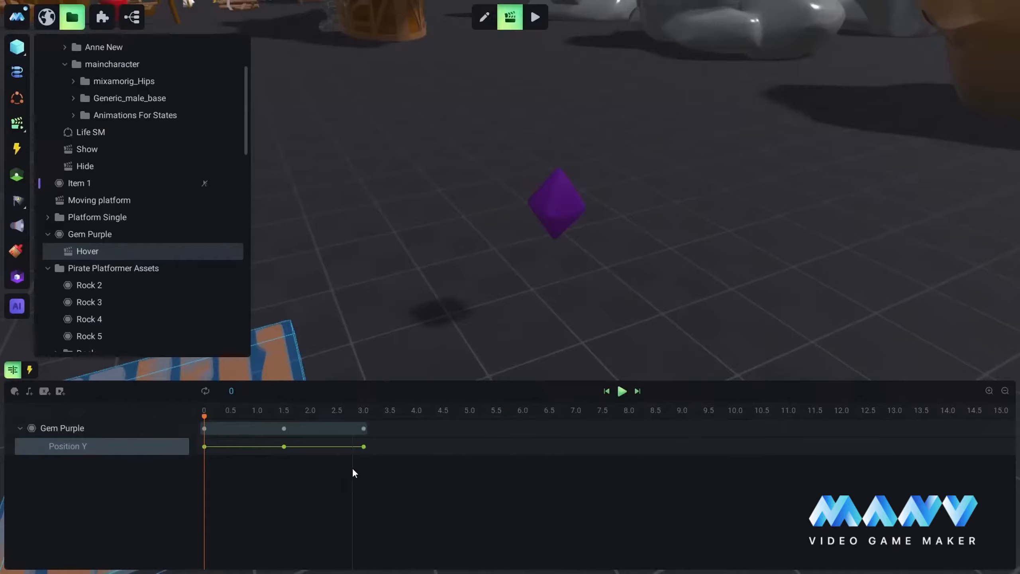
- Turn on looping for the Hover animation
middle_click_drag(529, 275, 530, 200)
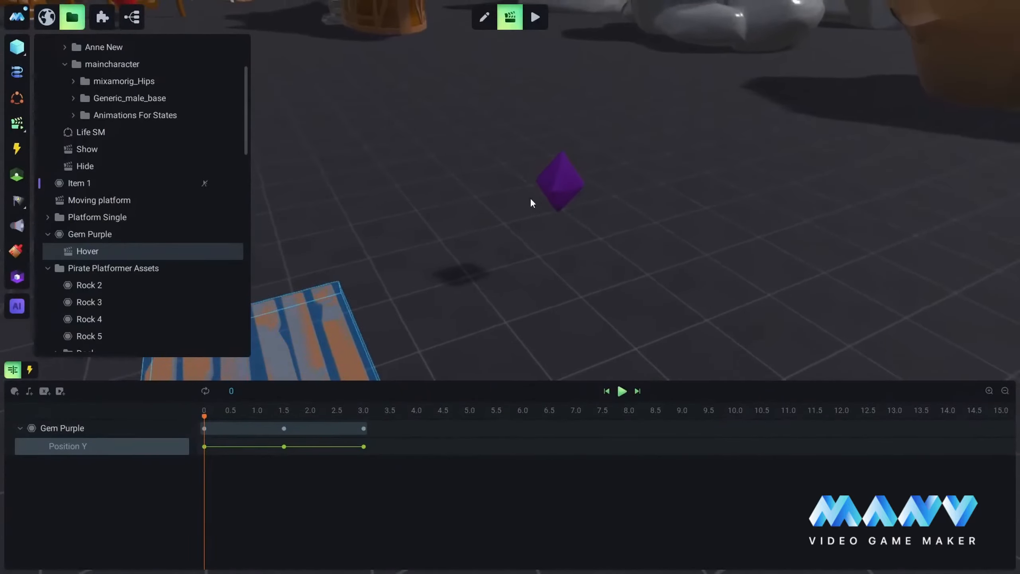
left_click(205, 391)
scroll(527, 229, "down", 1)
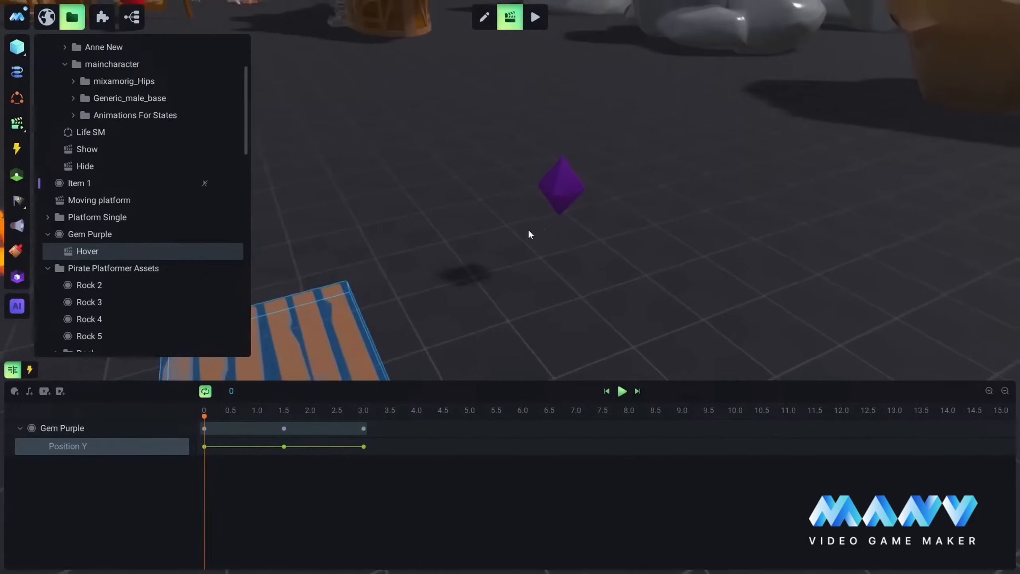
middle_click_drag(528, 229, 563, 230)
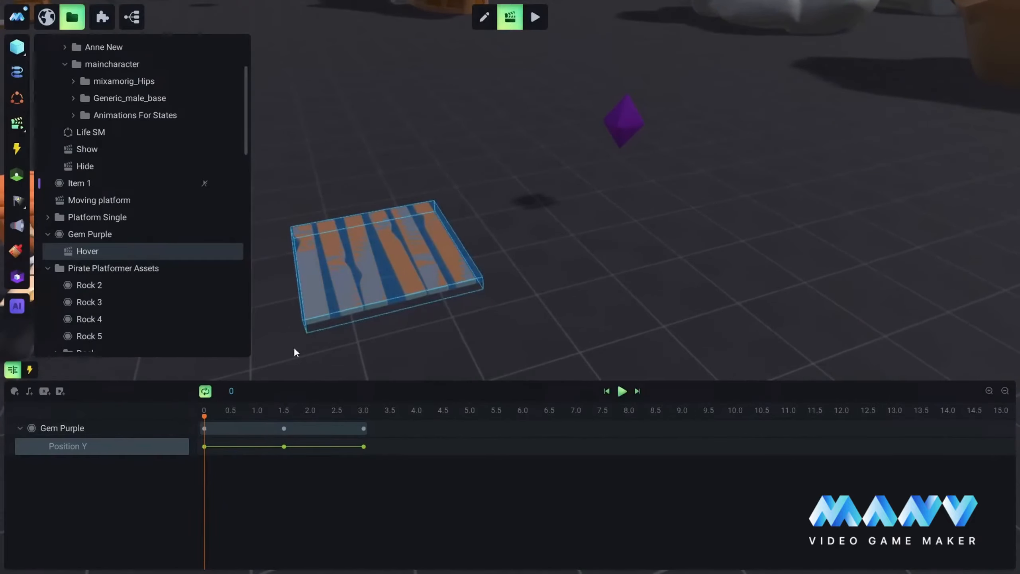
- Set the transition of the Position Y keyframe at 0 to Ease
left_click(204, 446)
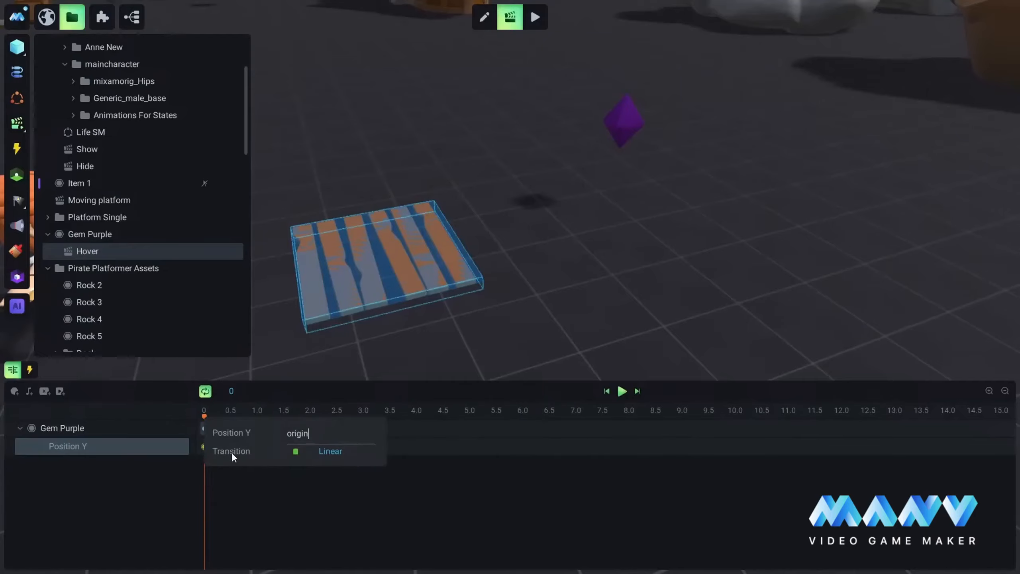
left_click(333, 450)
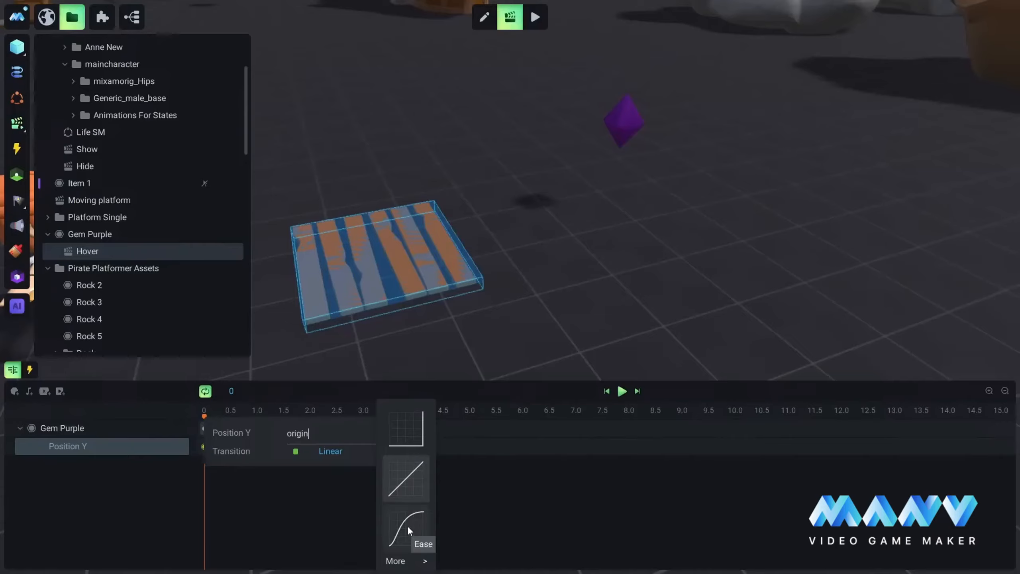
left_click(403, 561)
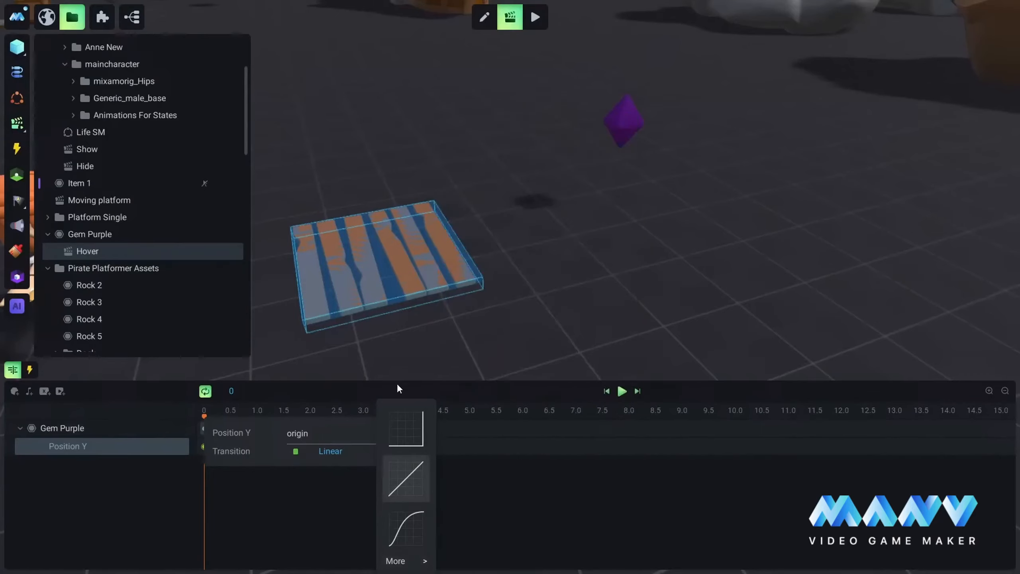
left_click(401, 524)
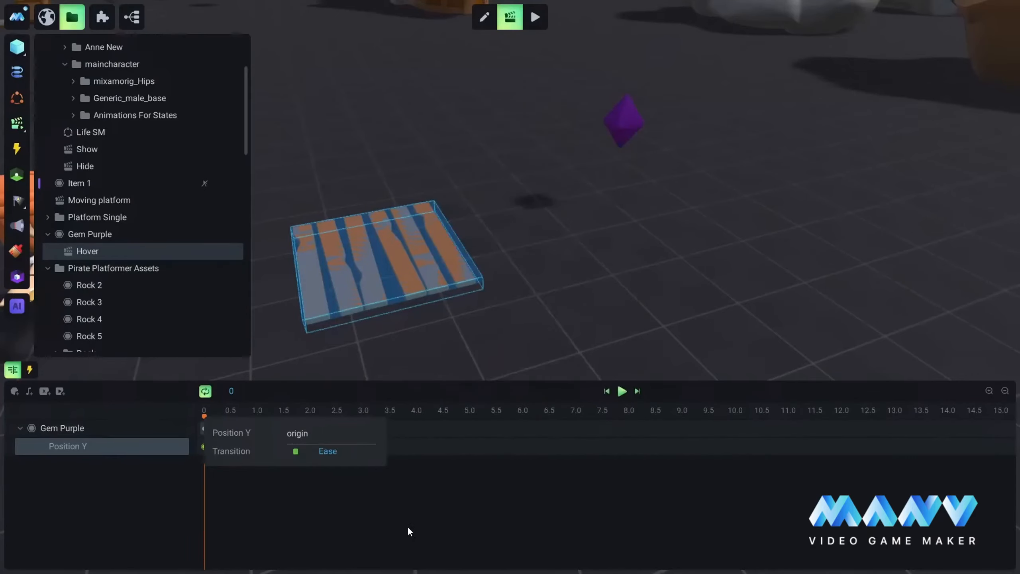
left_click(451, 459)
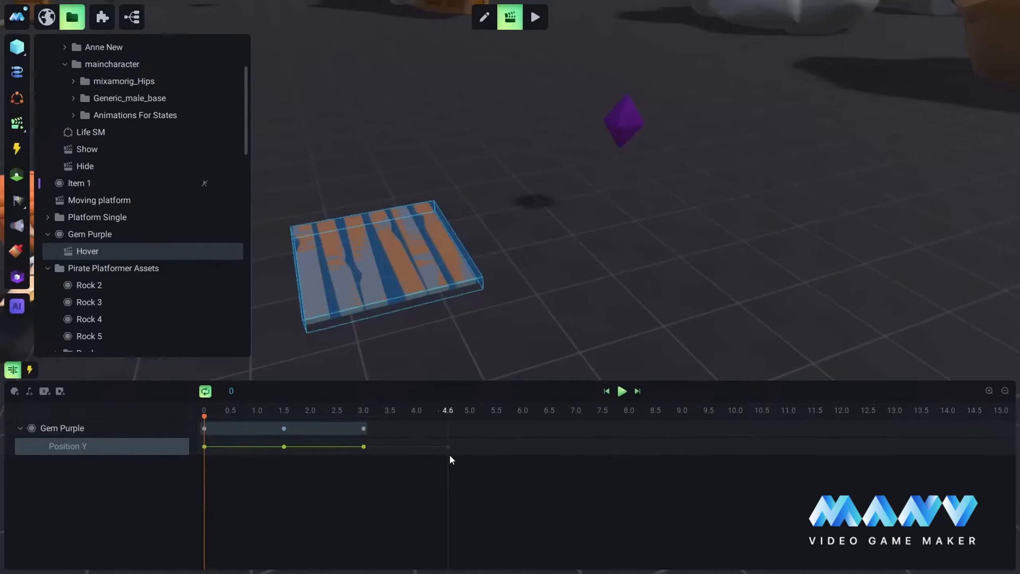
- Set the transition of the Position Y keyframe at 1.5 to Ease
left_click(283, 446)
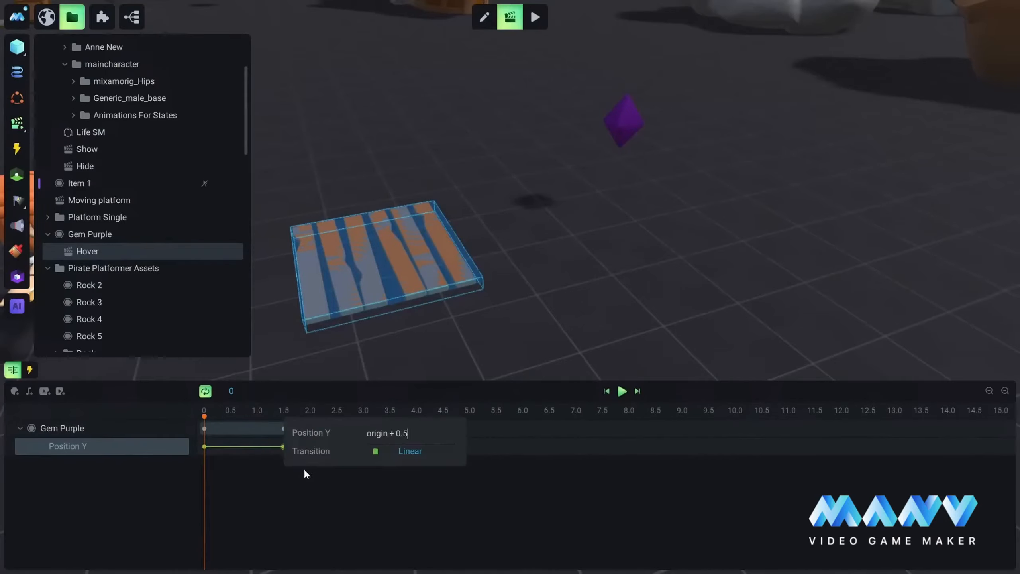
left_click(414, 450)
left_click(491, 522)
left_click(525, 388)
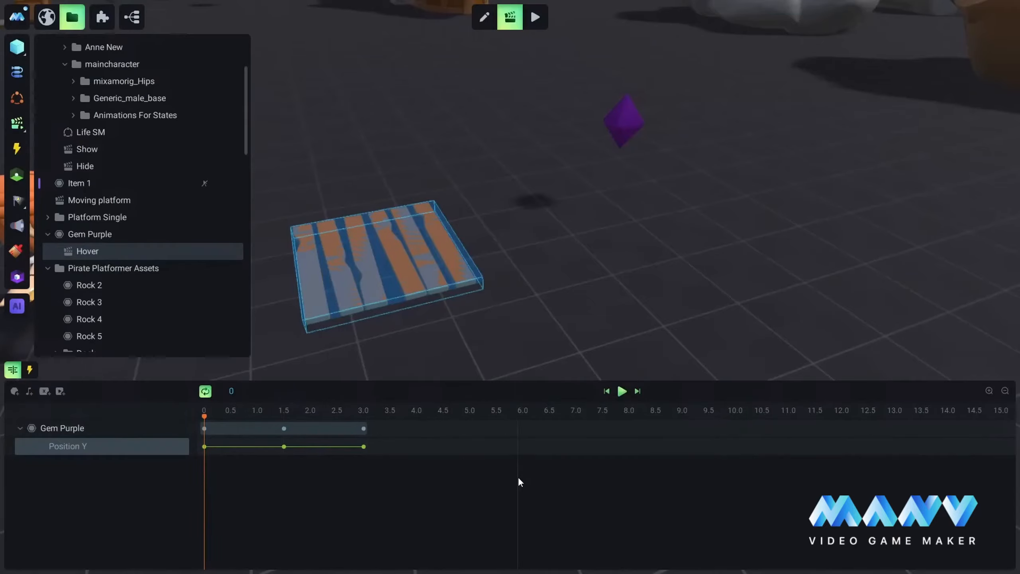
- Play the Hover animation to check the gem's up-and-down movement, and stop the playback
left_click(622, 391)
right_click_drag(665, 277, 680, 232)
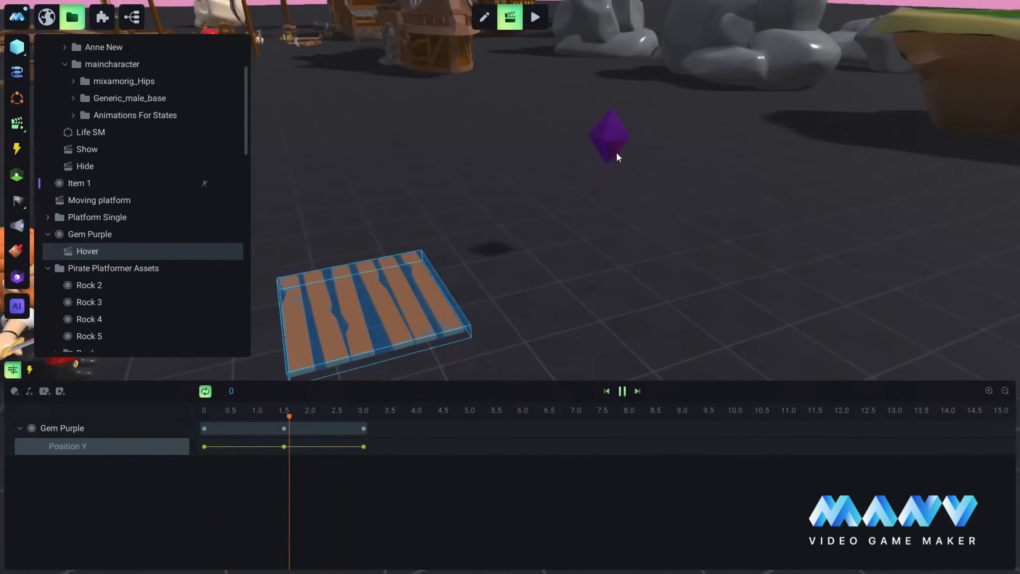
left_click(622, 391)
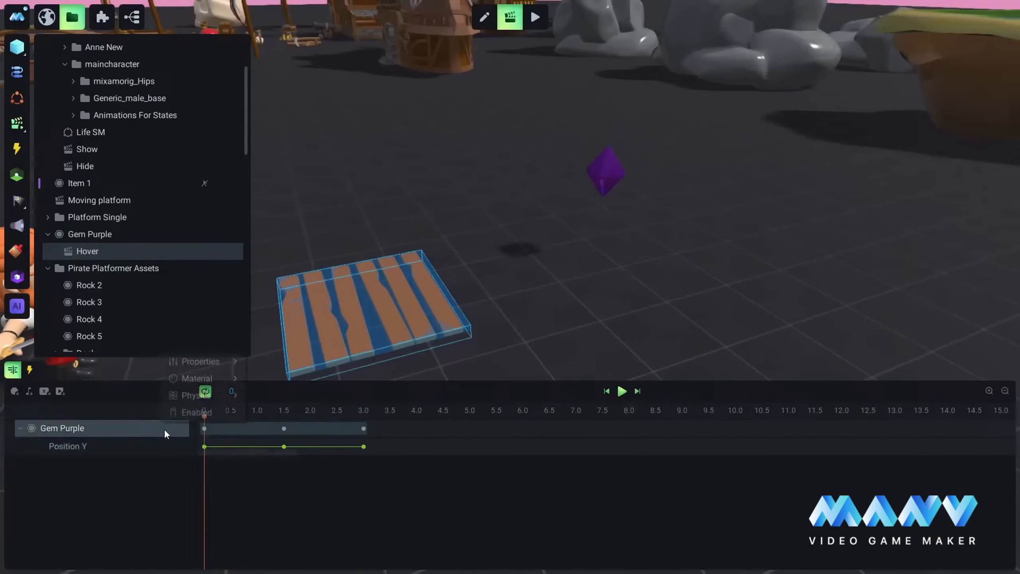
- Add a Rotation Y track to Gem Purple with a keyframe at 3.0 set to origin + 360
left_click(164, 427)
mouse_move(238, 364)
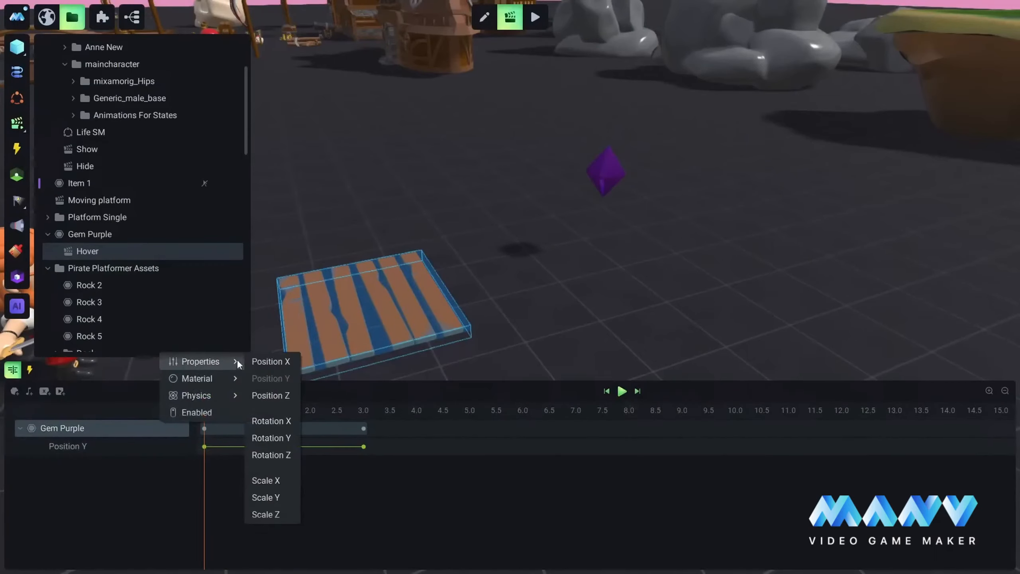
left_click(271, 437)
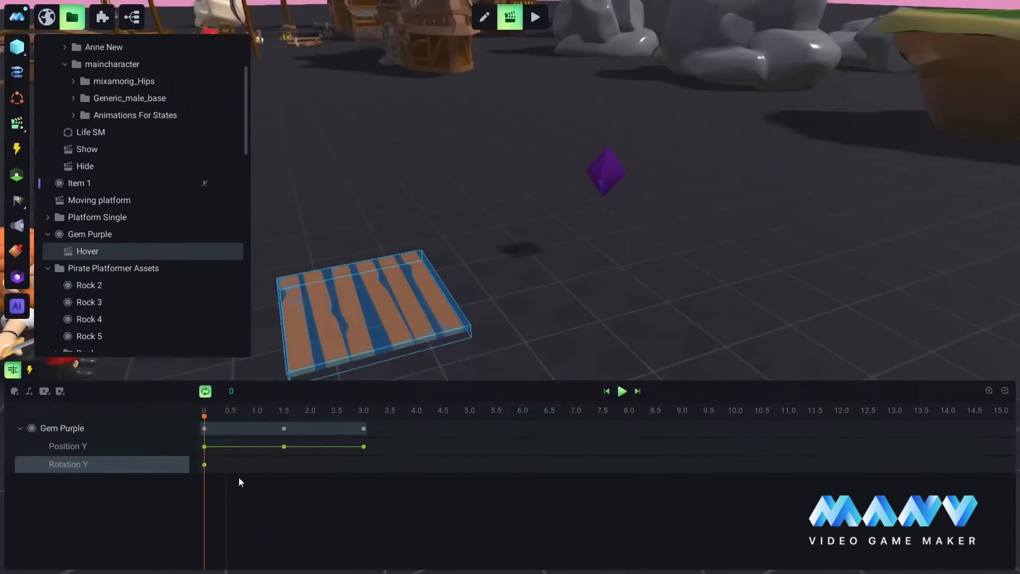
left_click(363, 464)
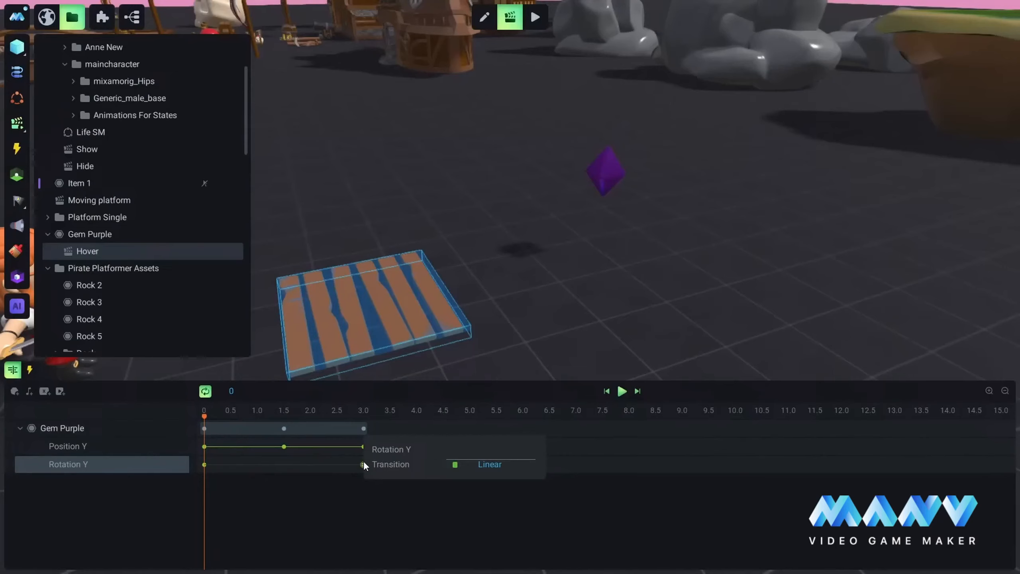
type("origin + ")
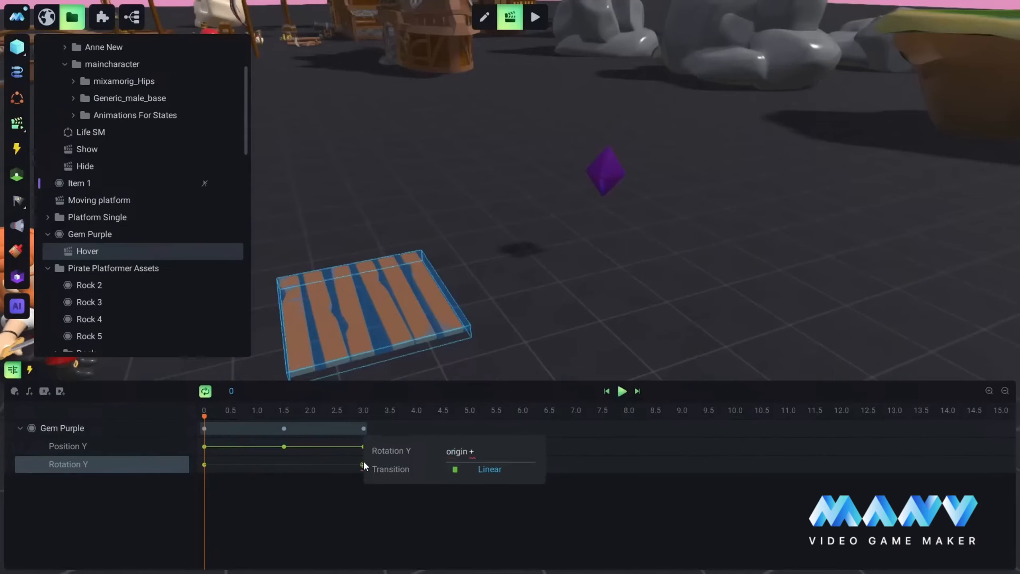
type("360")
key("Return")
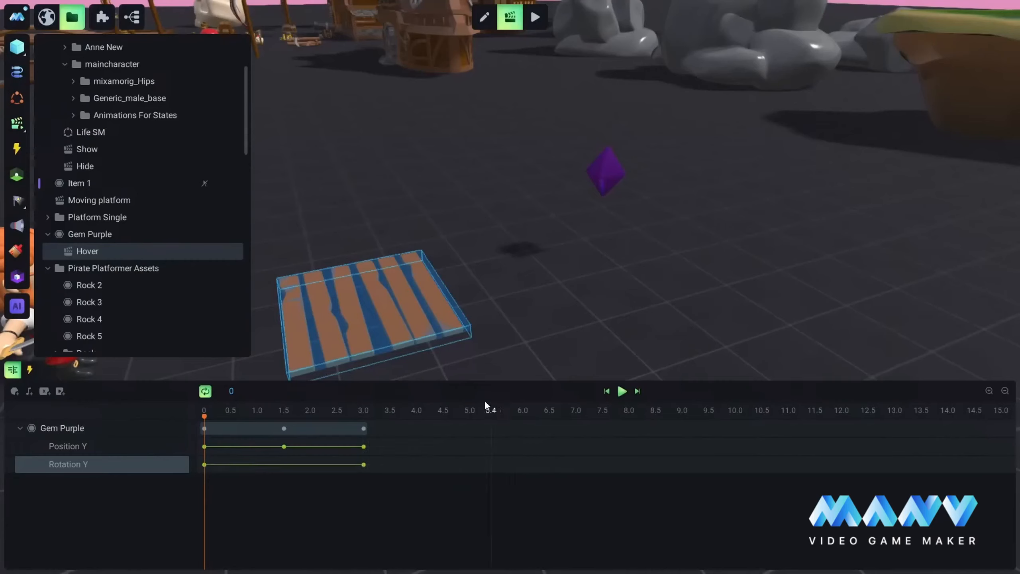
- Play the Hover animation to check the gem's rotation up close, and stop the playback
left_click(622, 390)
right_click_drag(677, 292, 569, 212)
scroll(570, 212, "up", 5)
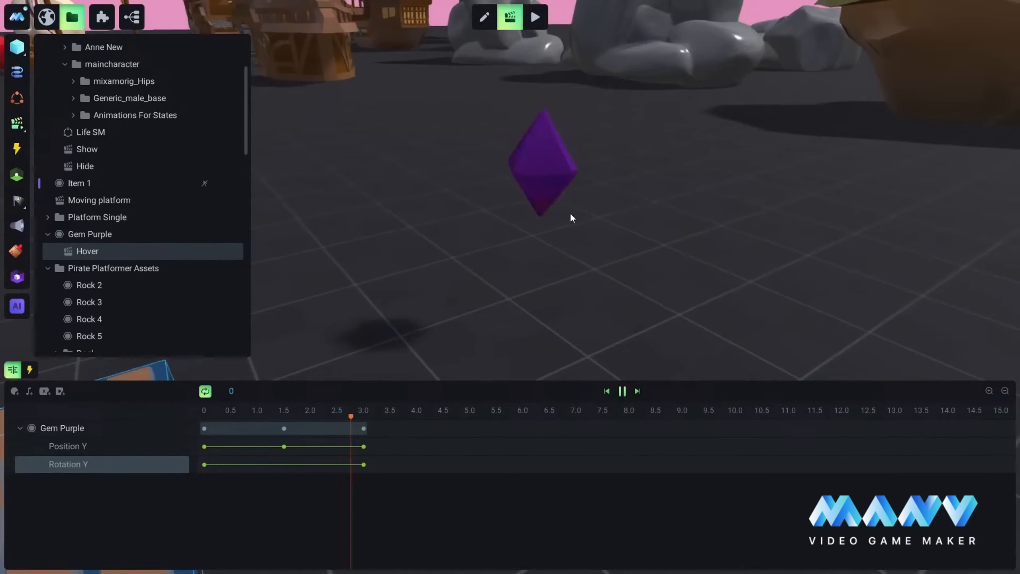
left_click(623, 392)
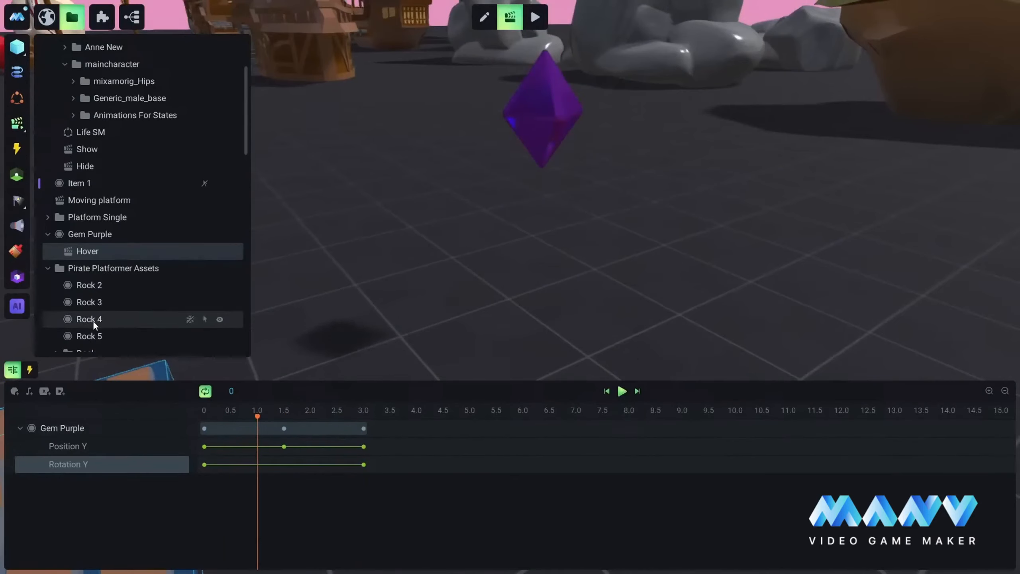
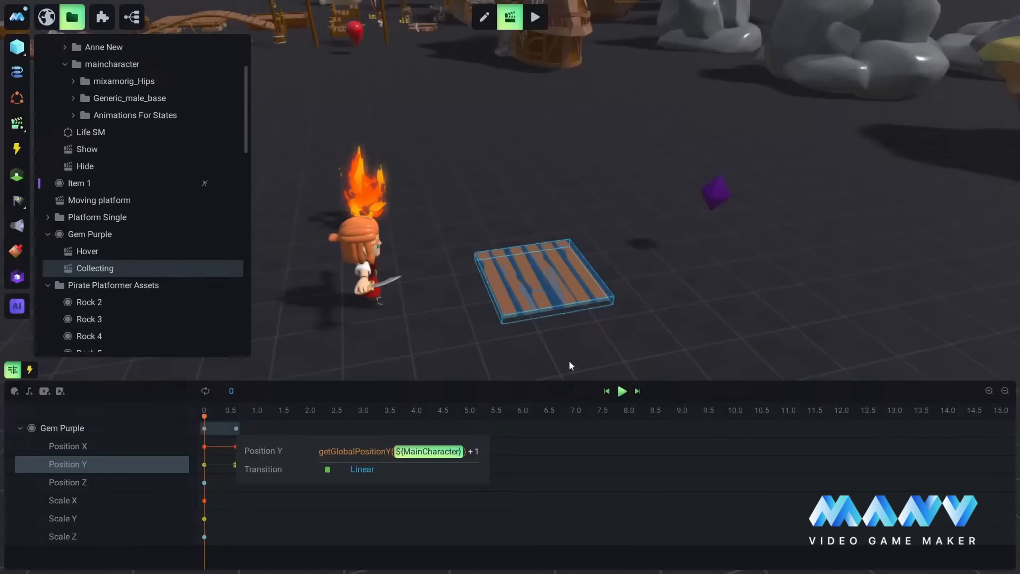
- Add a Position Z keyframe at 0.6 in the Collecting animation with the value getGlobalPositionZ(${MainCharacter})
left_click(532, 415)
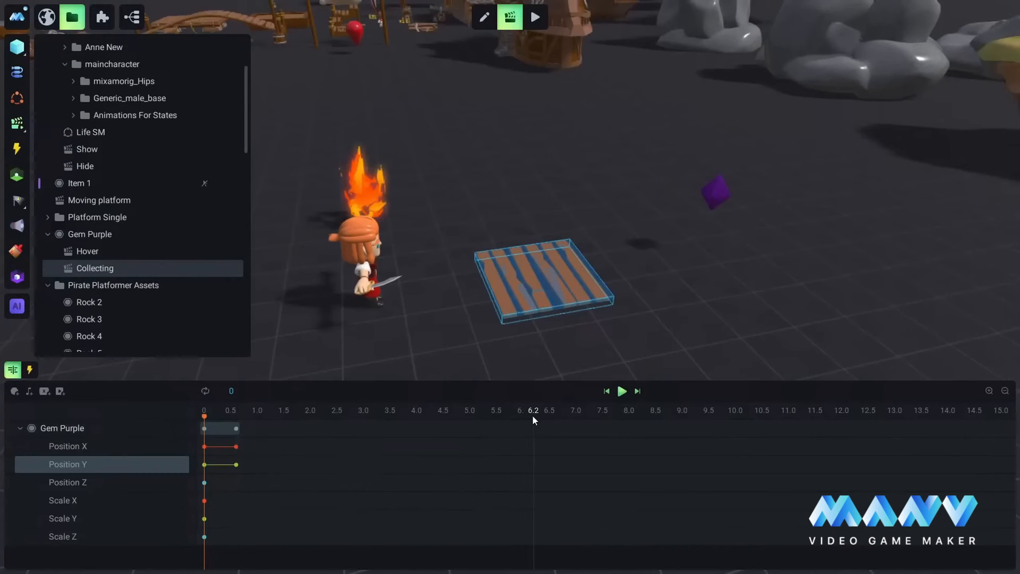
left_click(236, 483)
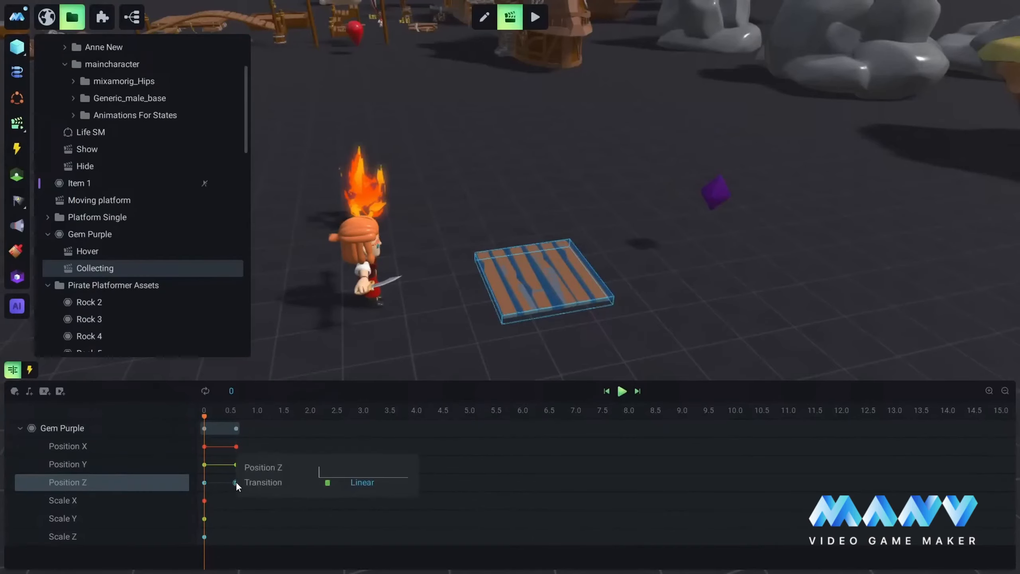
type("getglo")
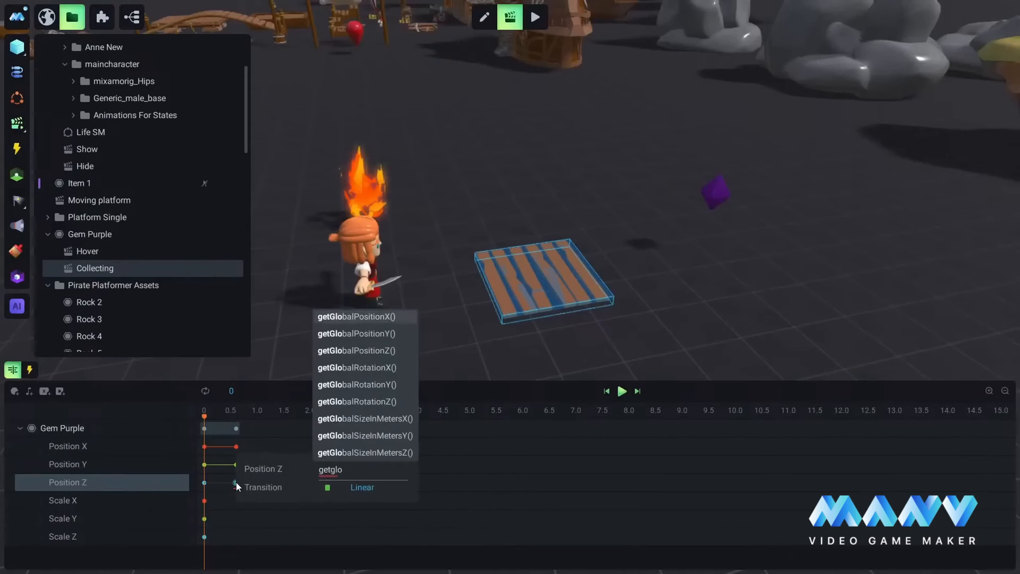
left_click(368, 351)
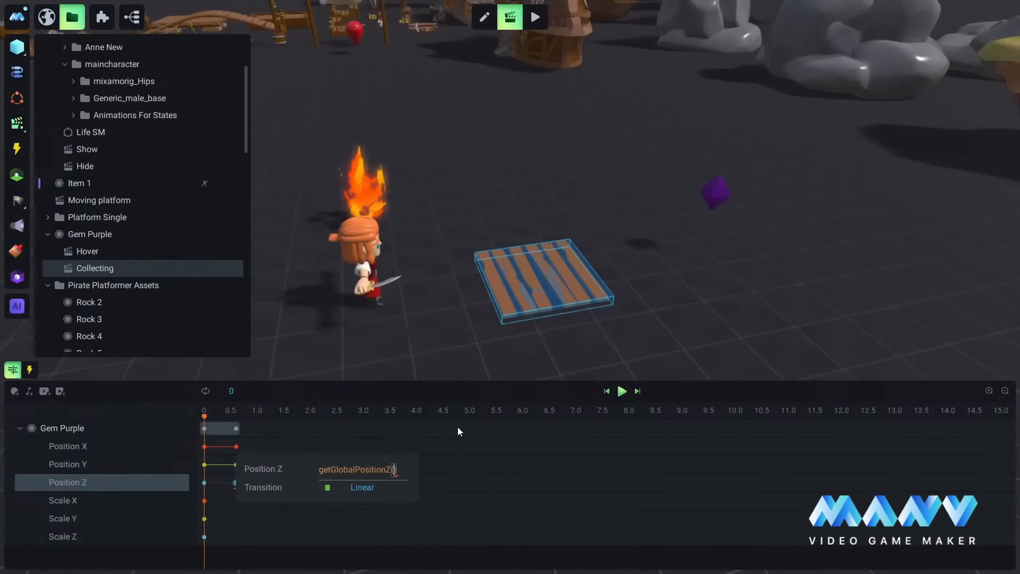
type("$0")
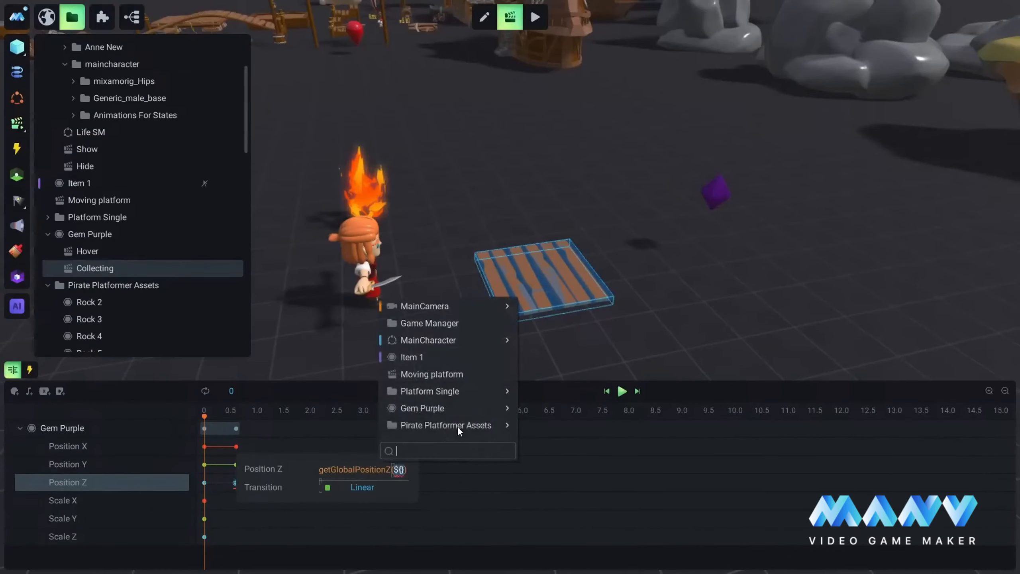
left_click(445, 341)
left_click(566, 398)
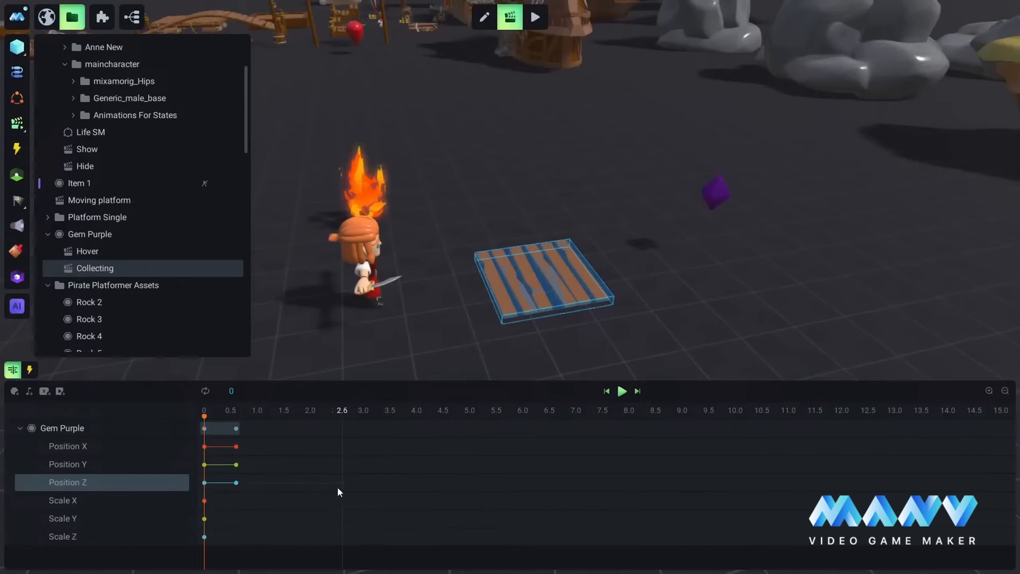
- Add keyframes at 0.6 to the Scale X, Scale Y and Scale Z tracks of the Collecting animation
left_click(236, 500)
left_click(236, 519)
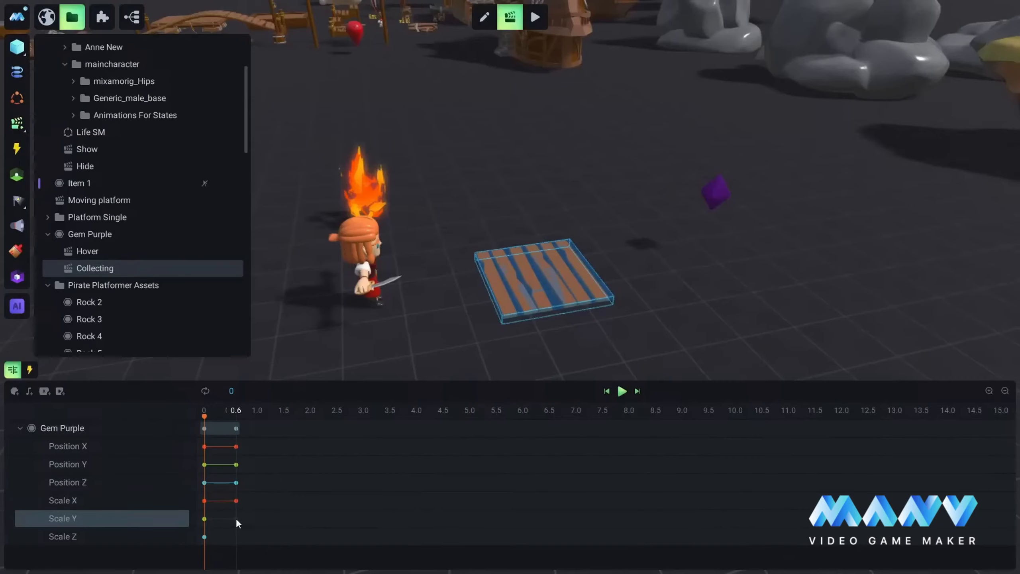
left_click(390, 453)
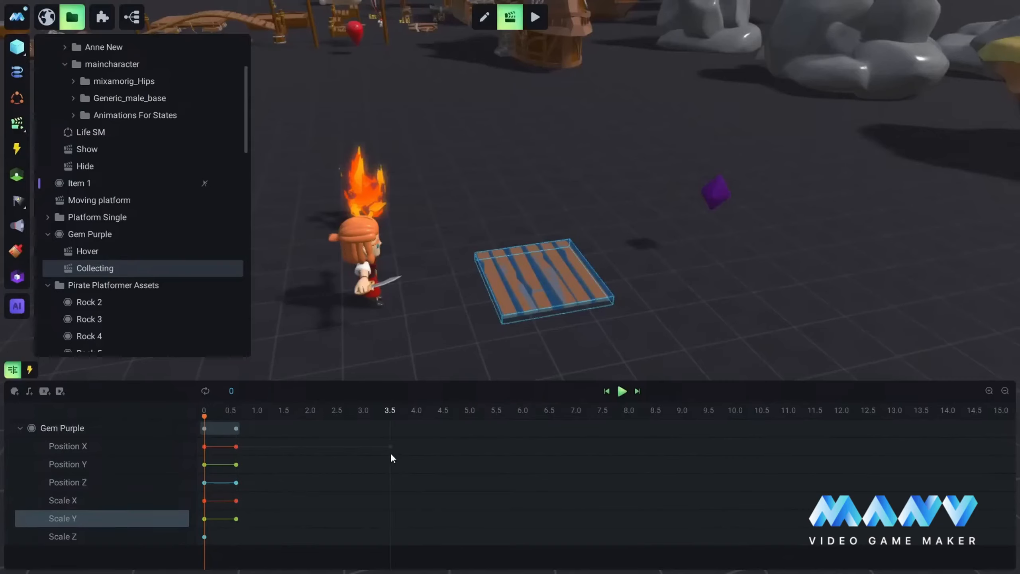
left_click(236, 536)
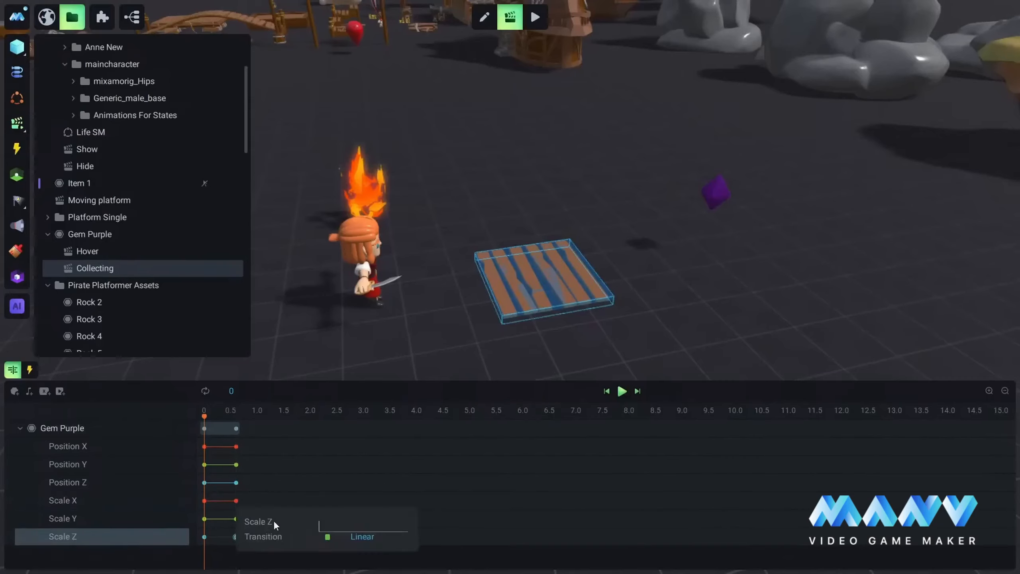
left_click(389, 495)
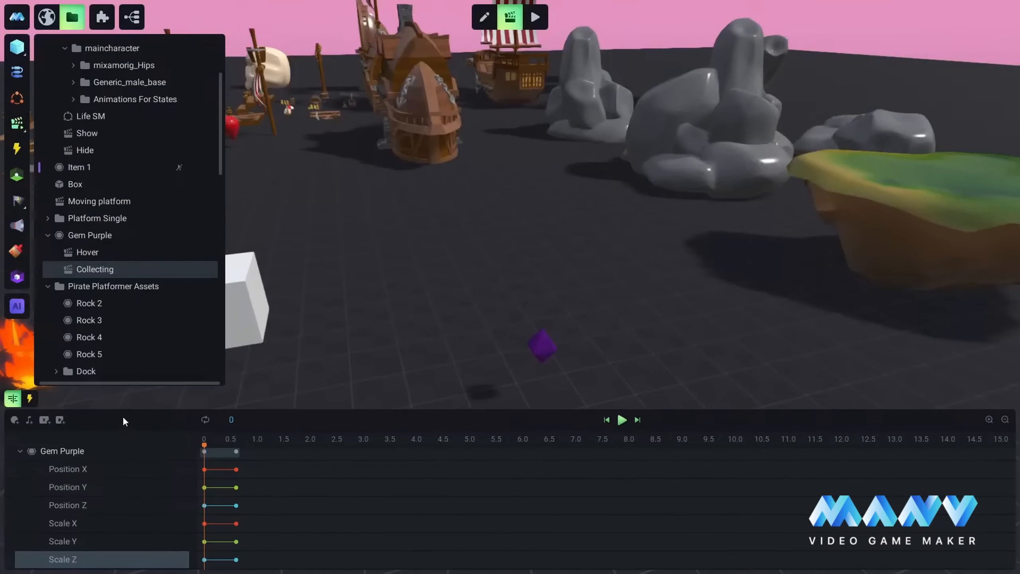
- Enlarge the timeline area slightly to fit all of Gem Purple's tracks, with the gem in view above it
left_click_drag(493, 410, 494, 395)
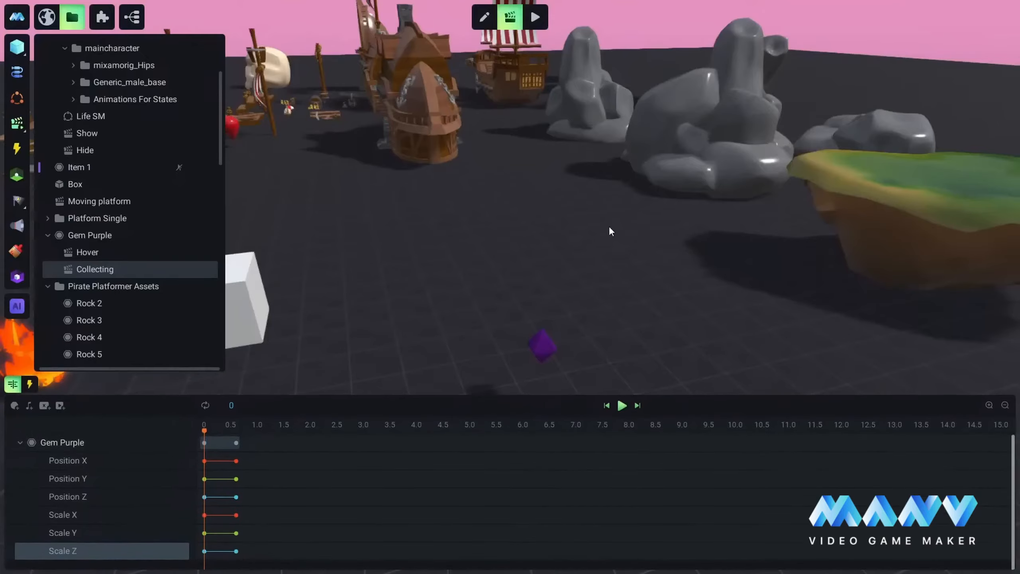
right_click_drag(609, 227, 608, 255)
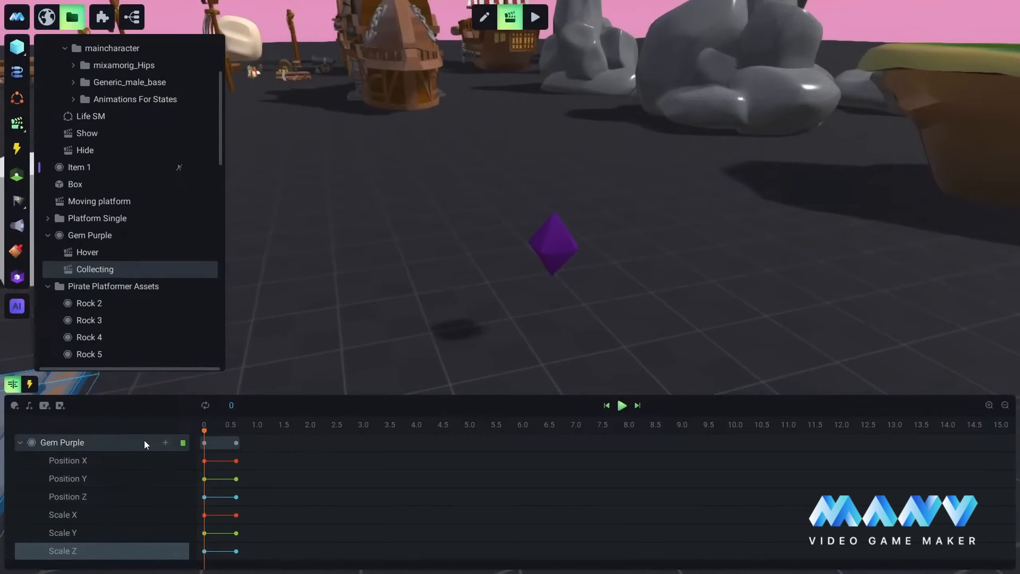
- Add an Enabled track for Gem Purple in the Collecting animation, with its keyframe at 0.6 switched off
left_click(166, 442)
scroll(169, 522, "down", 1)
left_click_drag(204, 559, 235, 561)
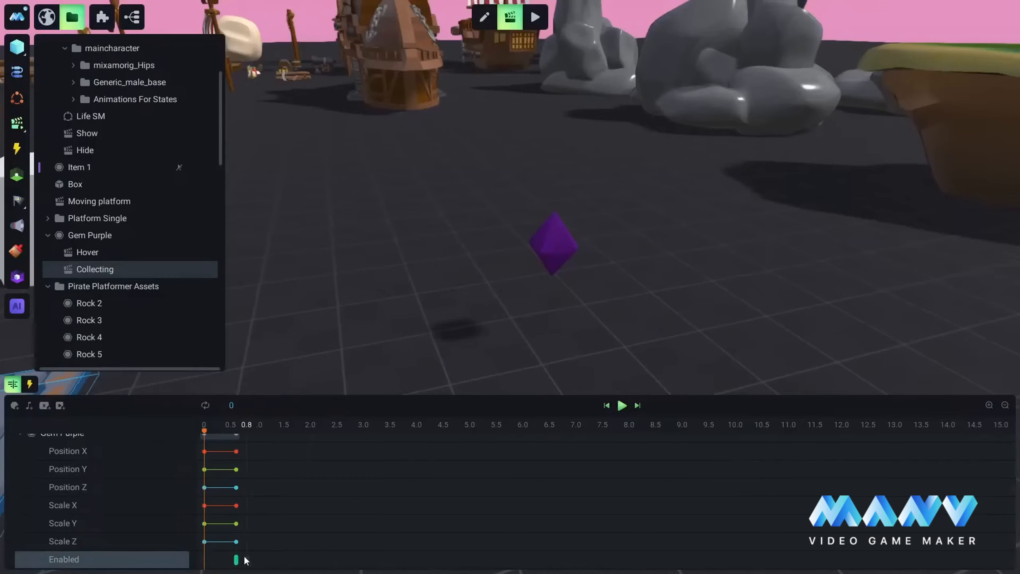
left_click(236, 559)
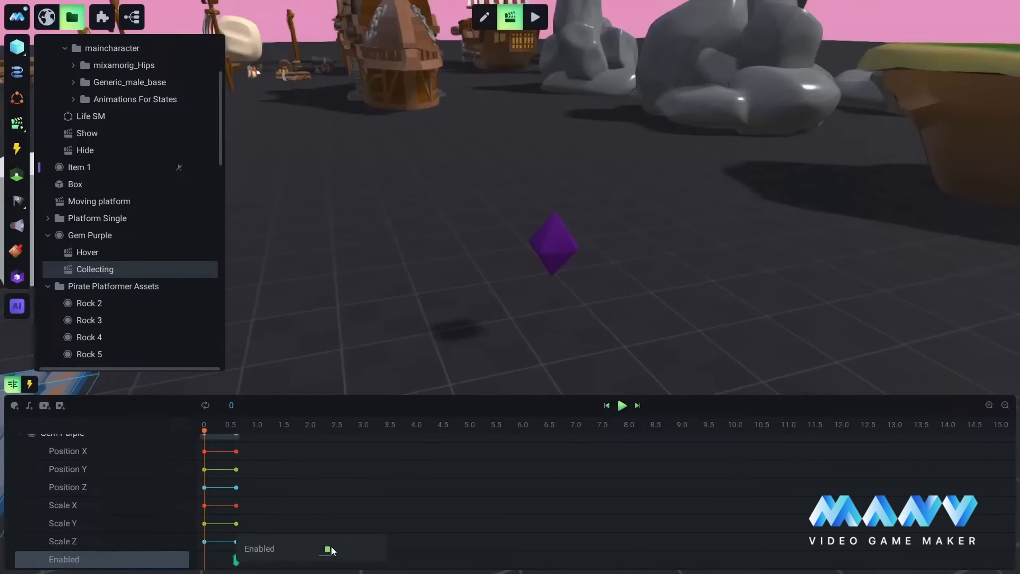
left_click(327, 549)
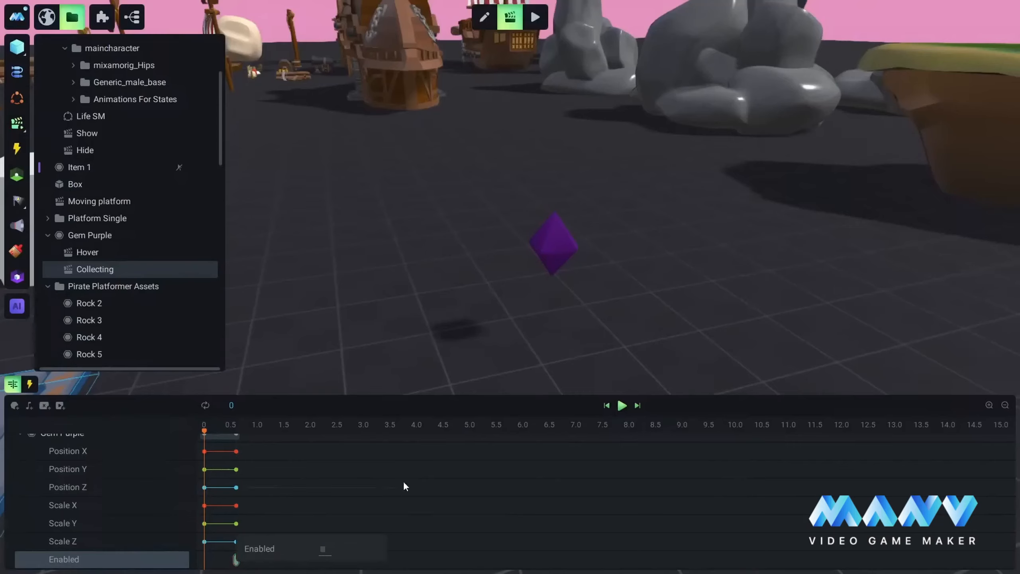
left_click(381, 405)
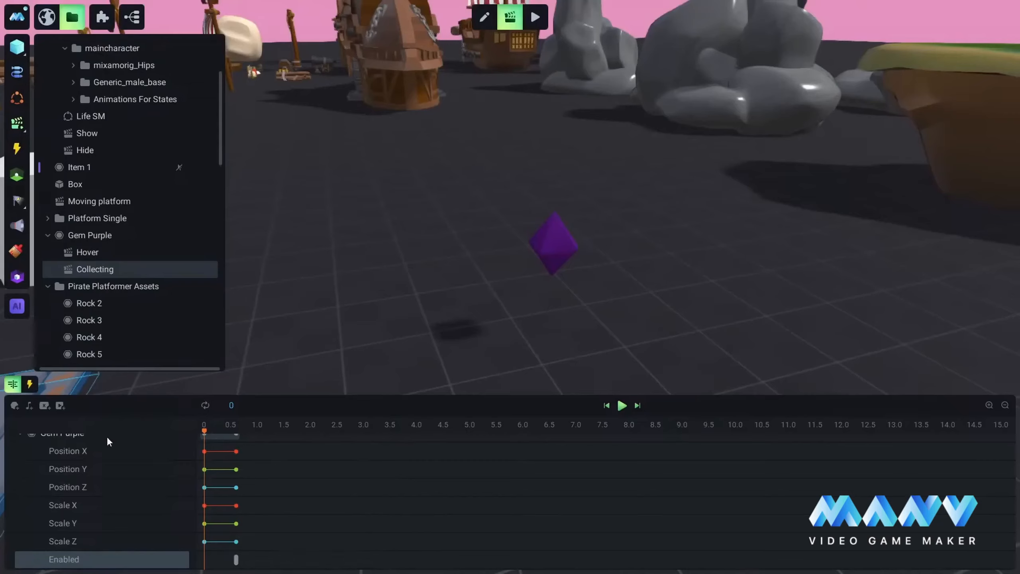
- Add a Rigidbody Enabled physics track for Gem Purple, with its keyframe at 0 switched off
scroll(100, 451, "up", 1)
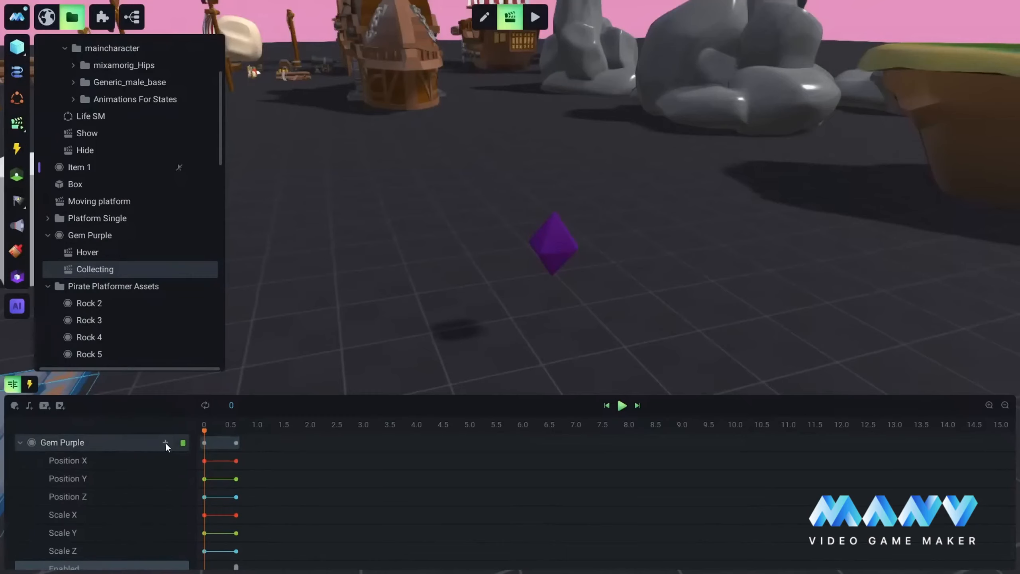
left_click(165, 442)
mouse_move(182, 408)
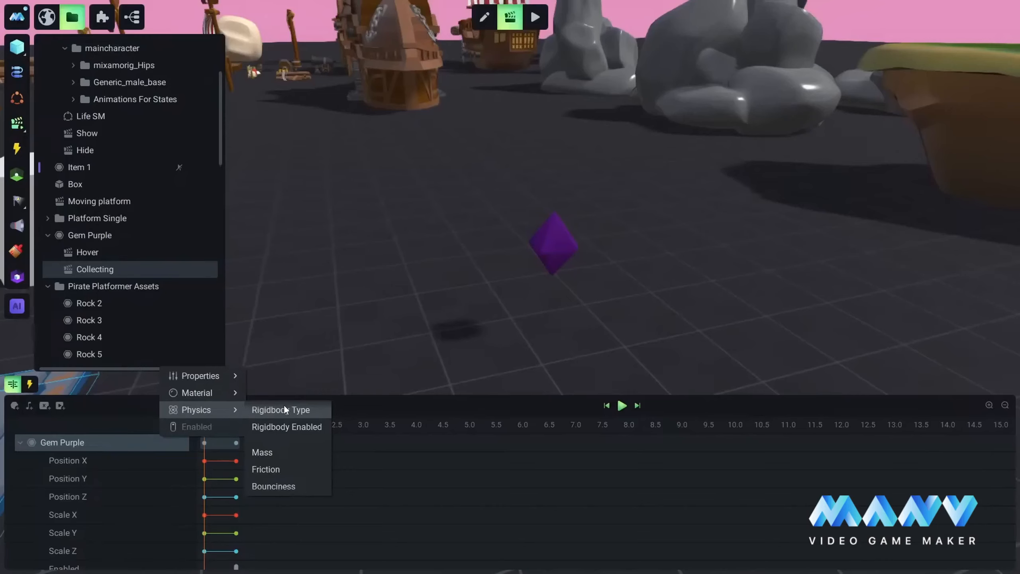
left_click(294, 427)
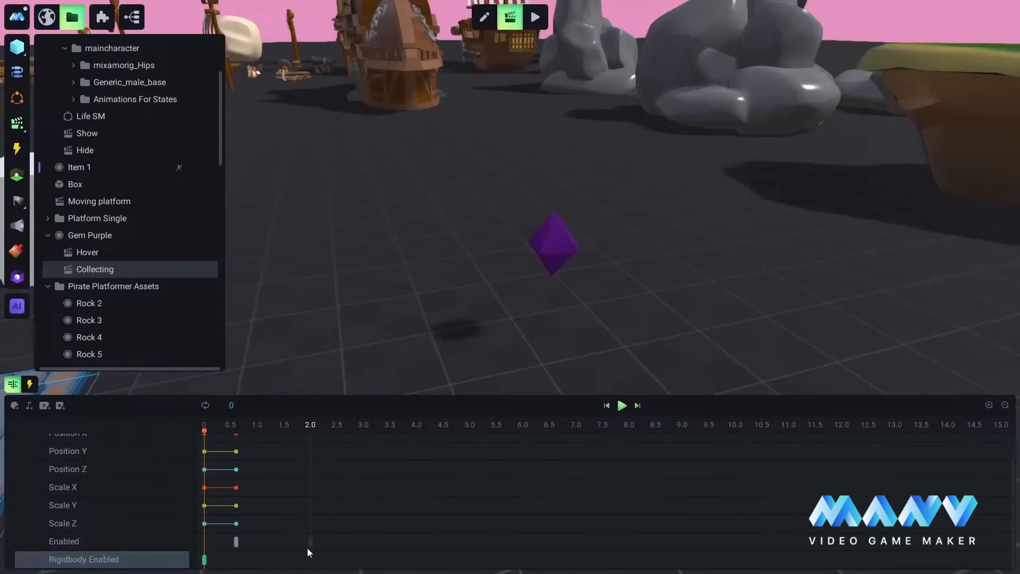
left_click(204, 560)
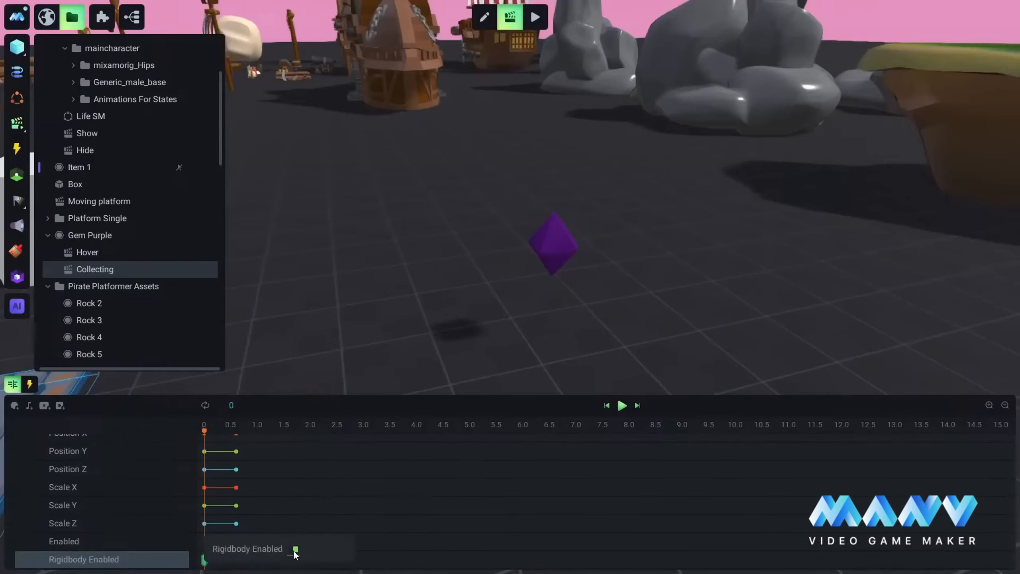
left_click(391, 403)
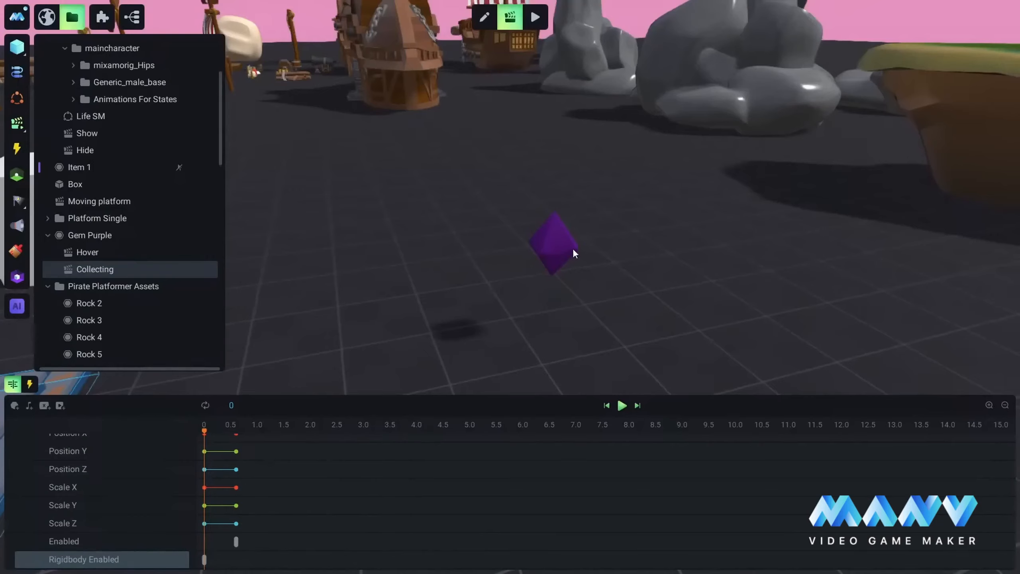
- Add a sound track to the Collecting animation using Gem pickup 2.ogg from the Manu Live Sounds folder
left_click(29, 405)
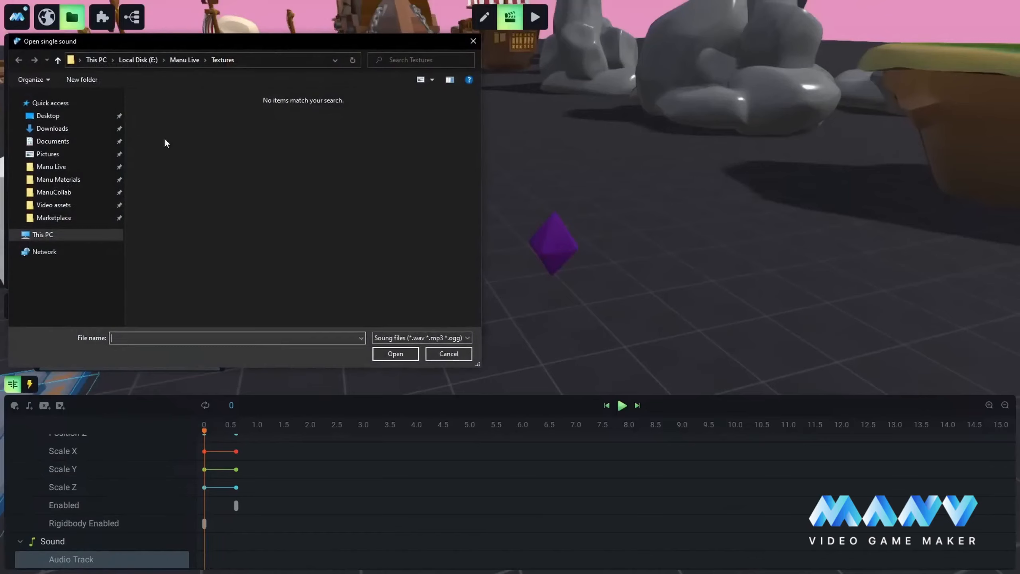
left_click(186, 59)
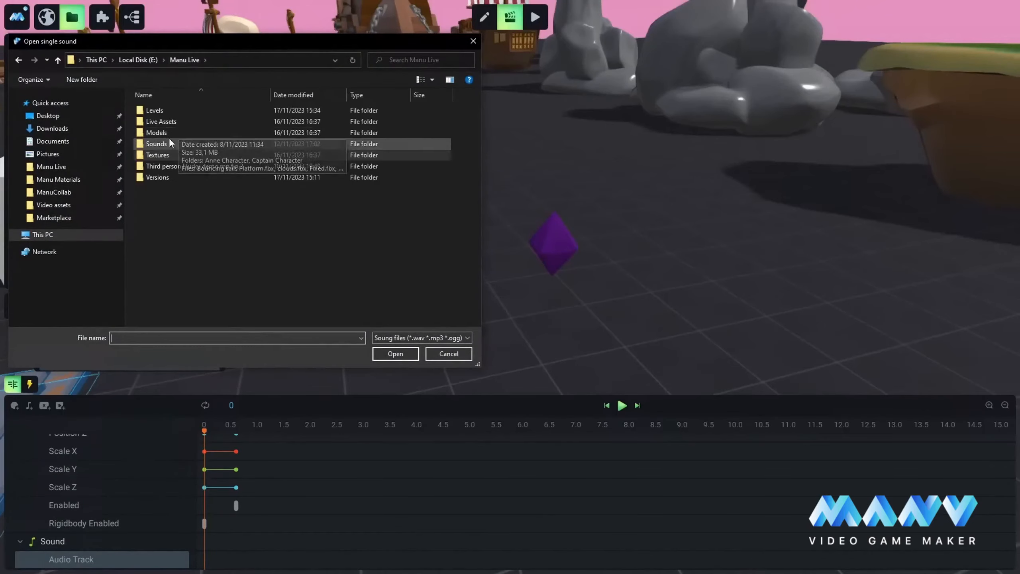
double_click(156, 143)
left_click(163, 109)
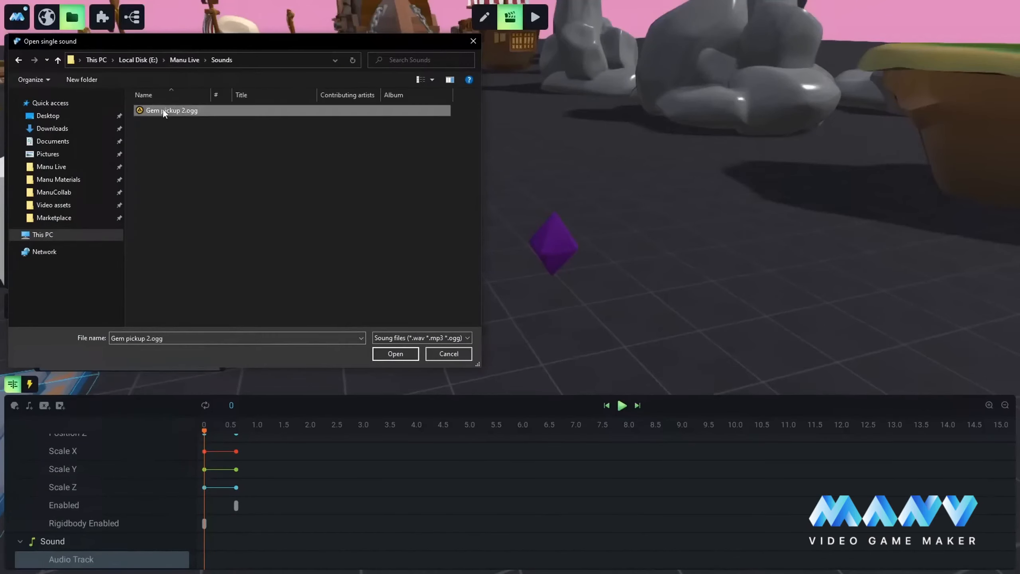
left_click(388, 352)
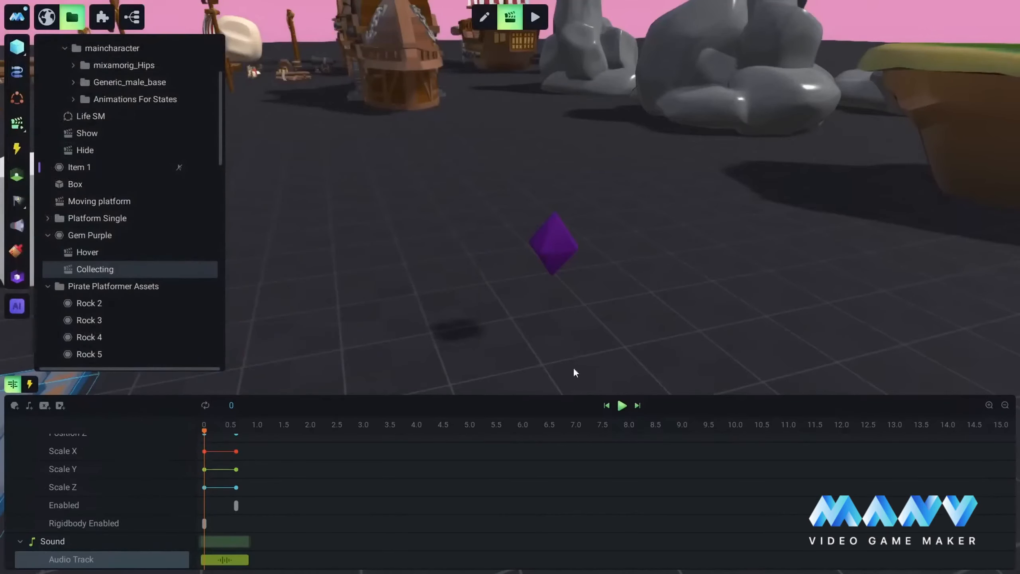
- Play the Collecting animation to check the gem's pickup, and bring the main character into view
left_click(621, 405)
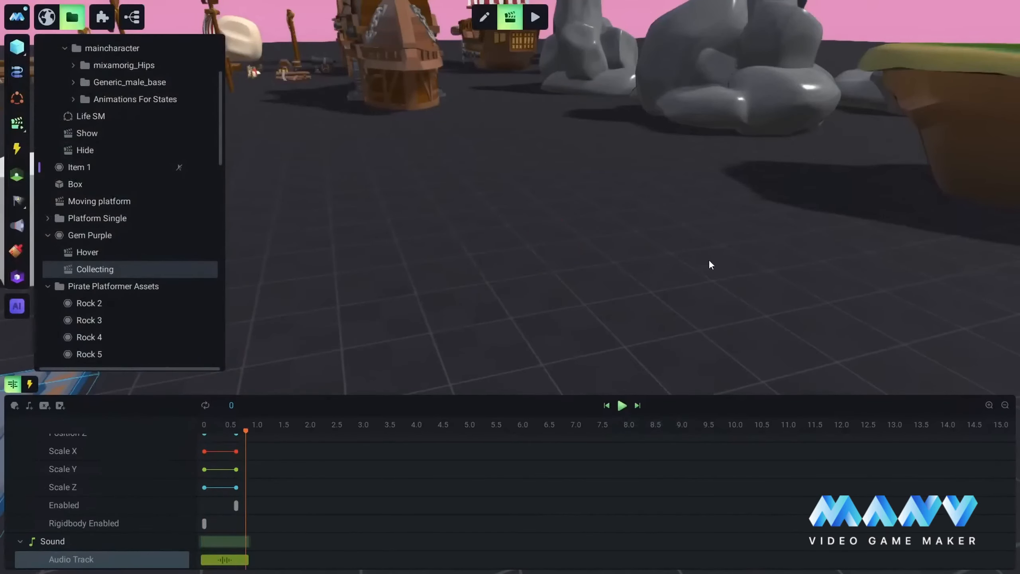
right_click_drag(710, 264, 549, 282)
key("s")
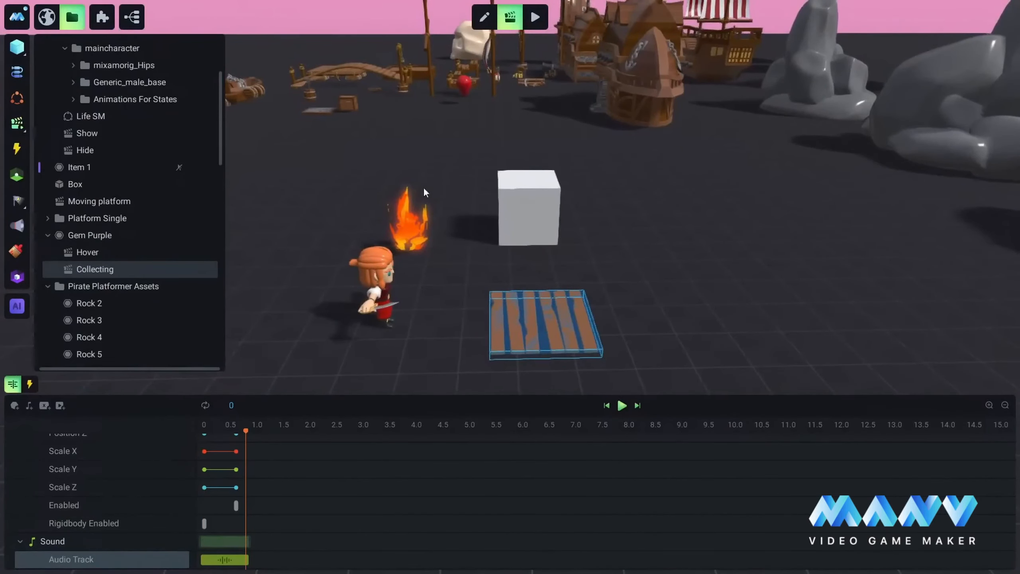
- Give the Collecting animation a Collision Started trigger between MainCharacter and Gem Purple, and return to its timeline
left_click(31, 383)
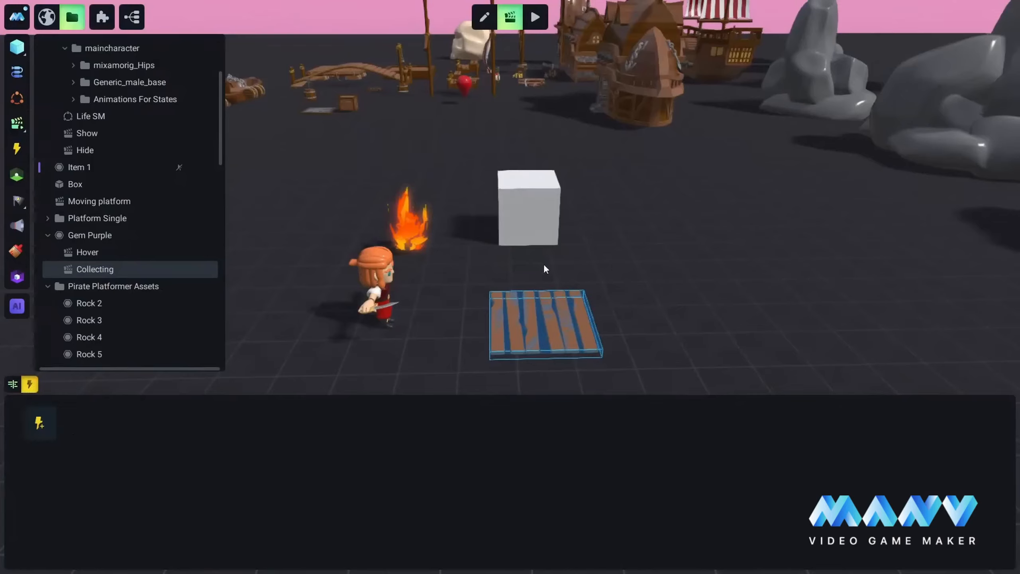
left_click(43, 425)
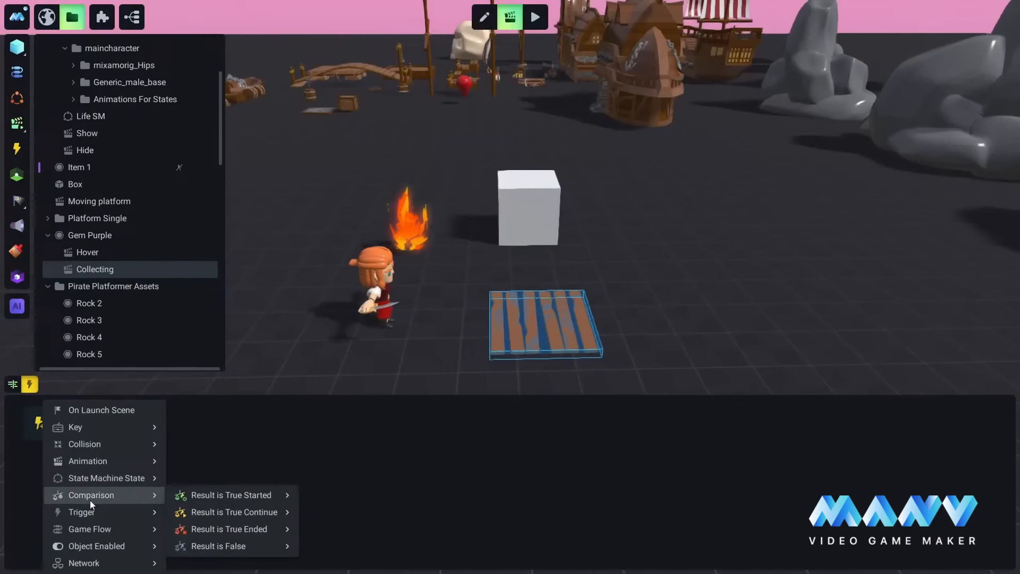
mouse_move(81, 447)
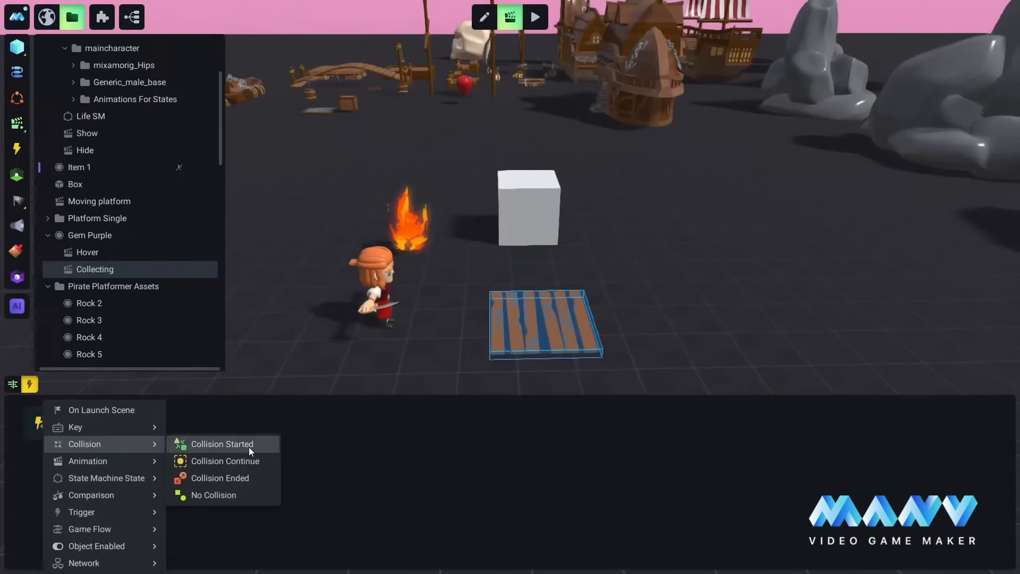
left_click(227, 444)
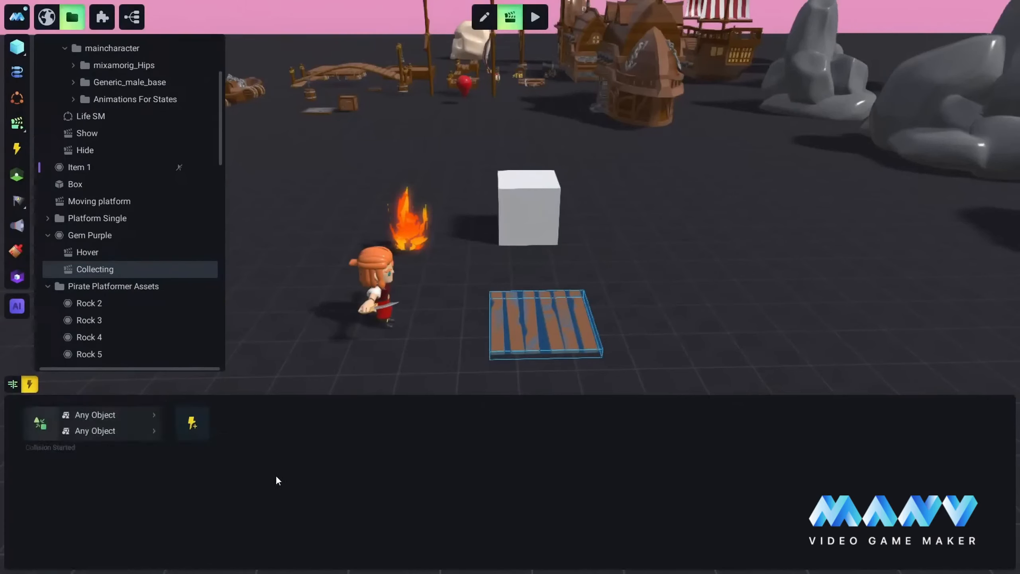
left_click(95, 414)
left_click(59, 261)
left_click(99, 429)
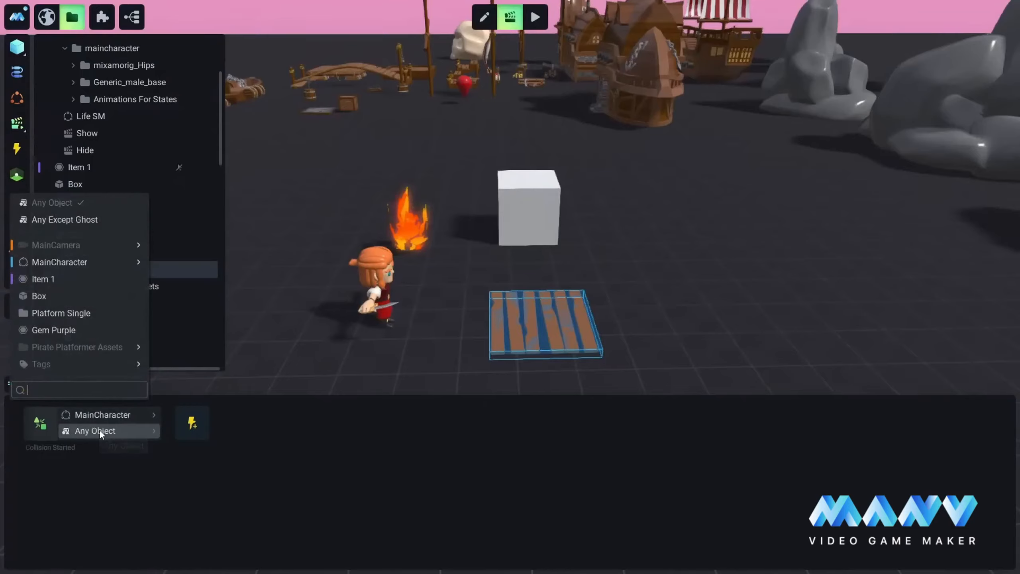
left_click(53, 328)
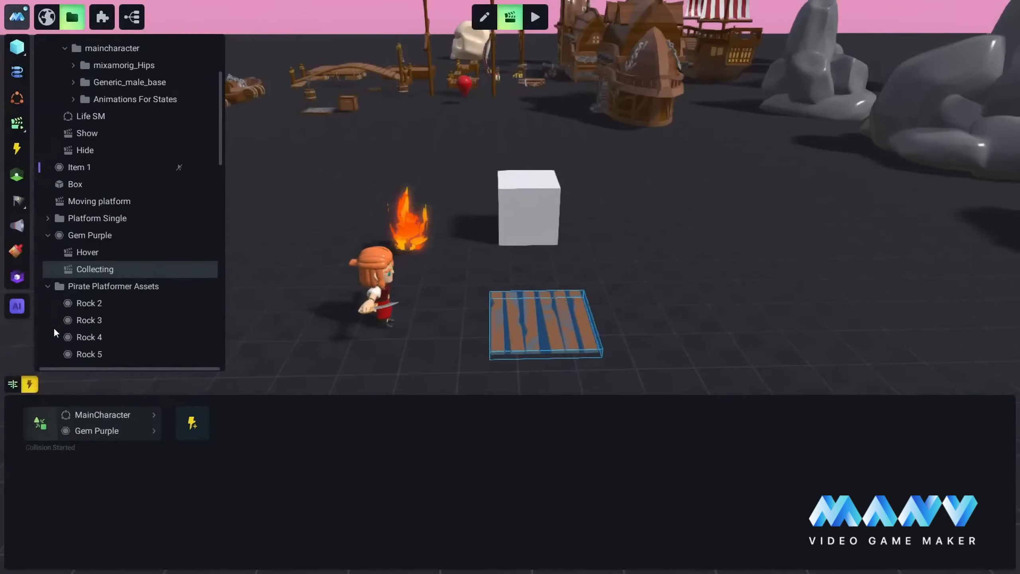
left_click(13, 384)
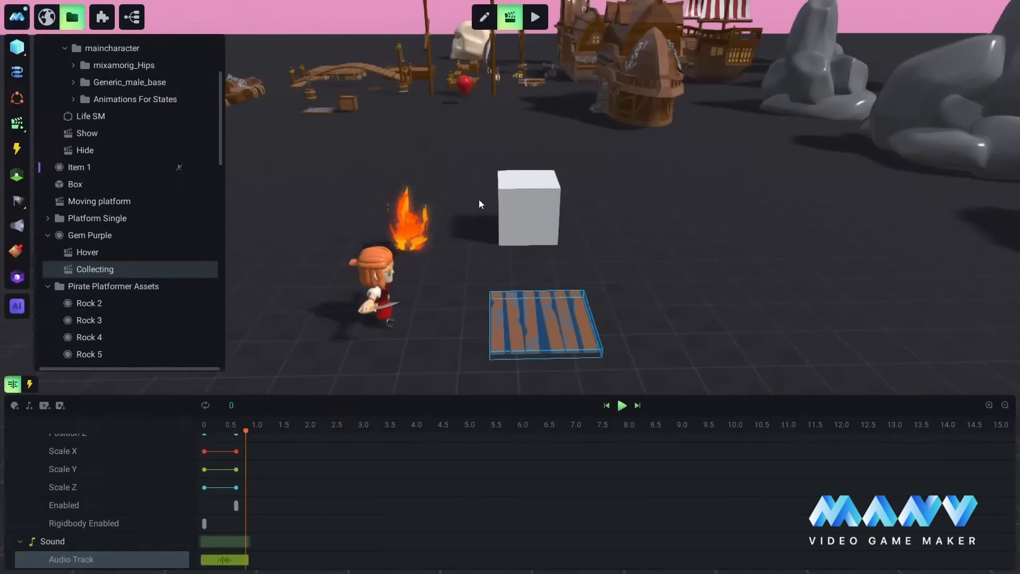
- Save the project and test the game by running the main character into the purple gem
key("ctrl+s")
left_click(537, 16)
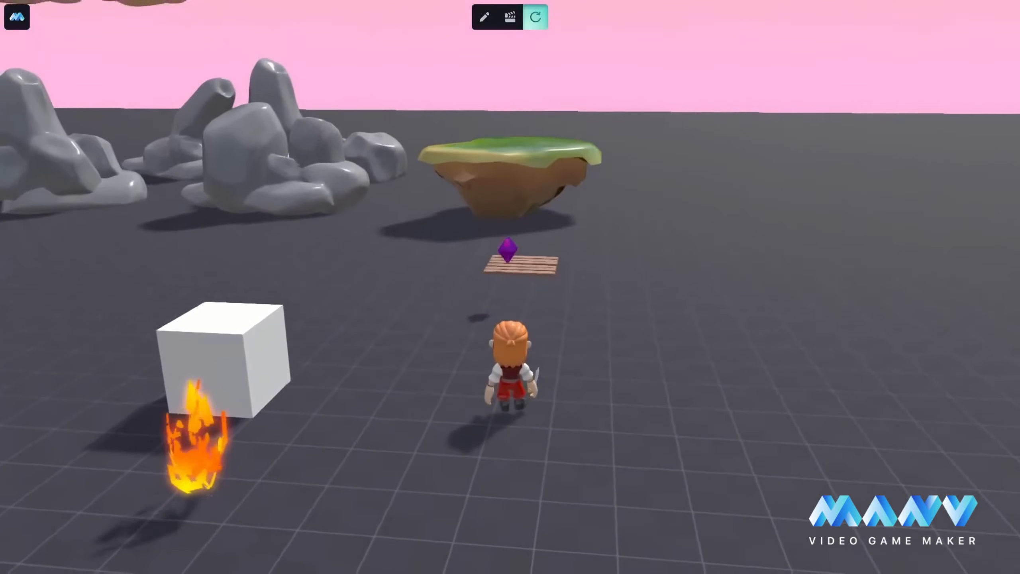
key("w")
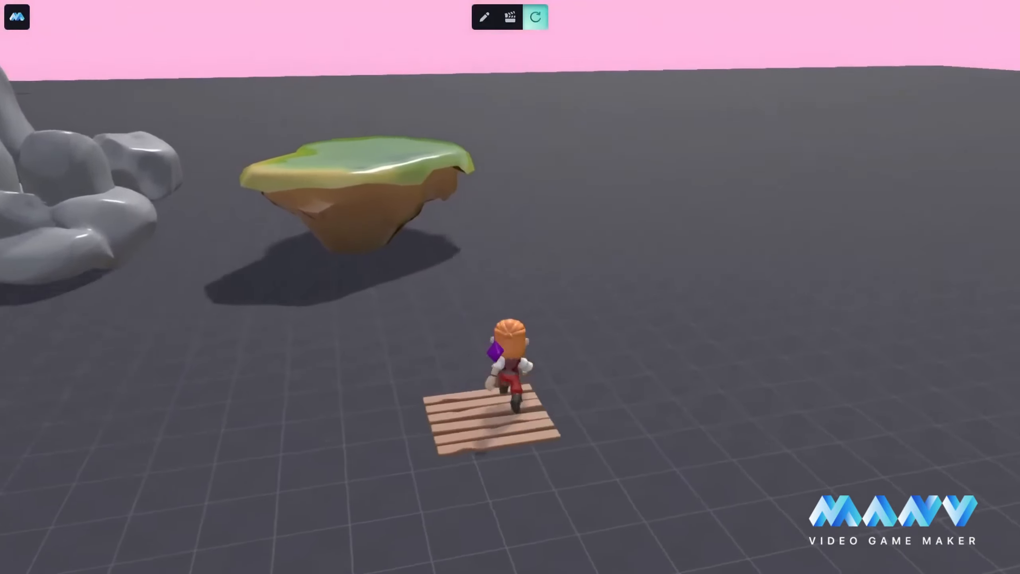
key("w")
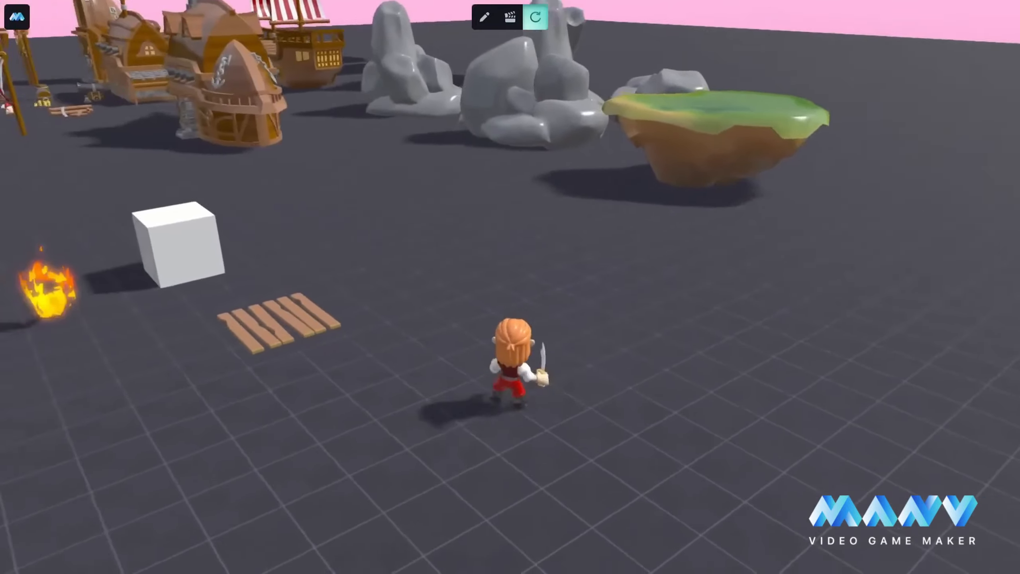